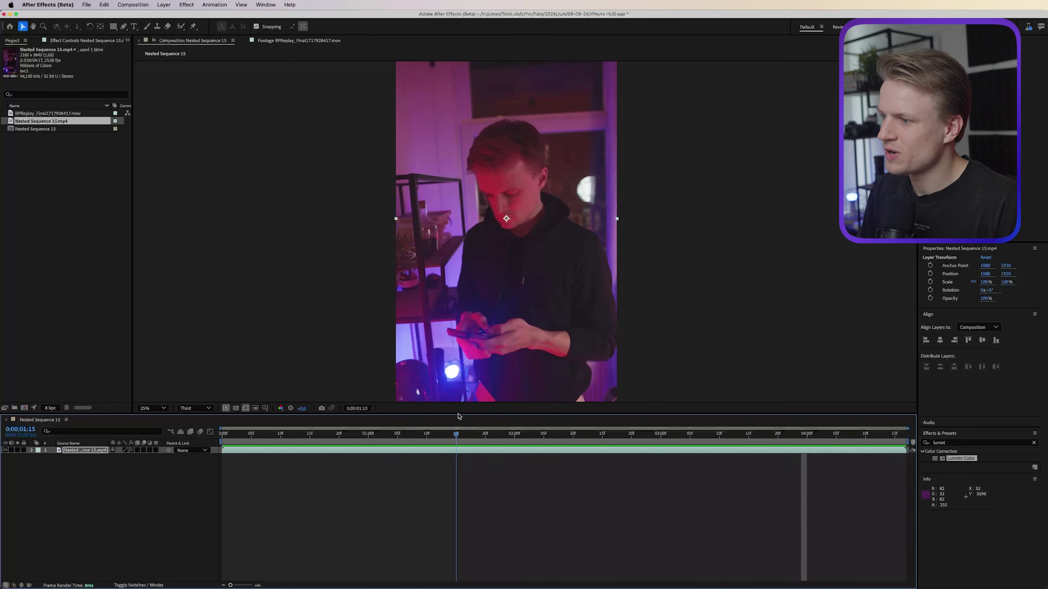
Go to 0:00:01:02, where the phone's end is clearly visible, and start a Track Motion on the Nested Sequence 15.mp4 layer.
scroll(436, 372, "up", 2)
left_click_drag(434, 321, 479, 286)
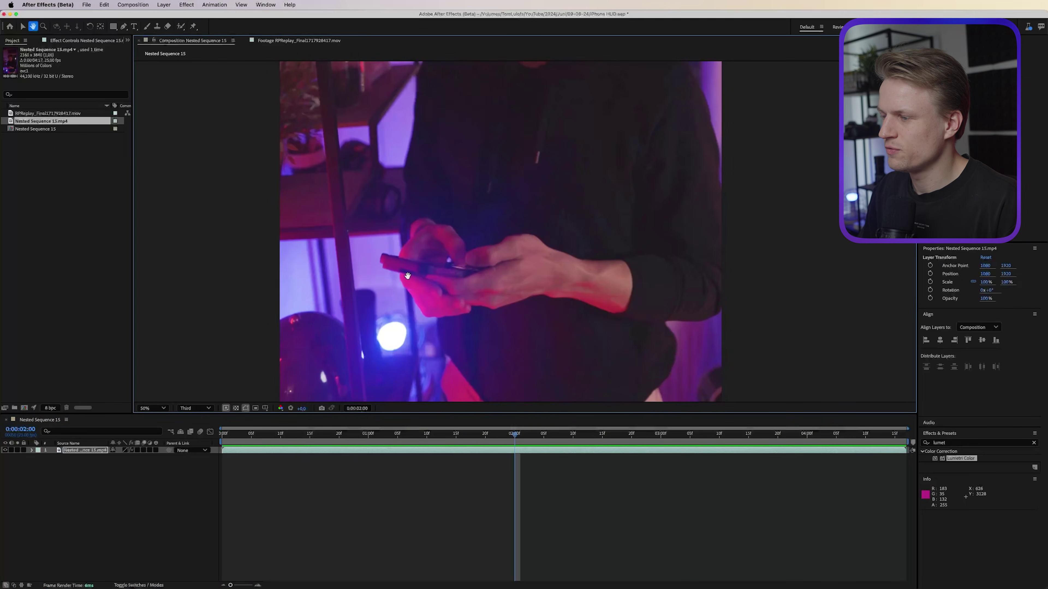
scroll(425, 323, "up", 1)
scroll(425, 323, "down", 1)
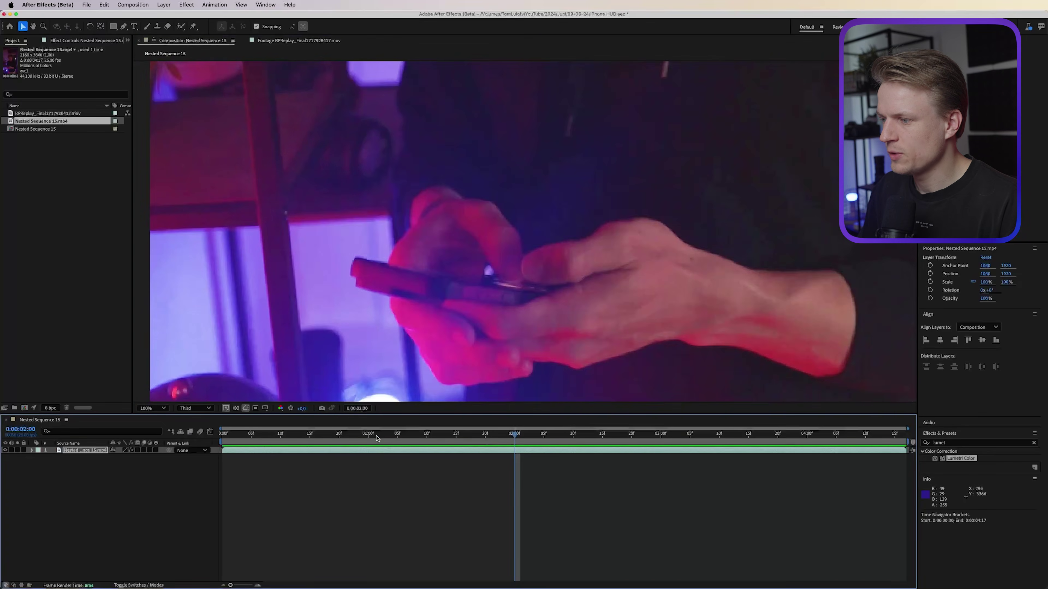
left_click_drag(515, 437, 380, 446)
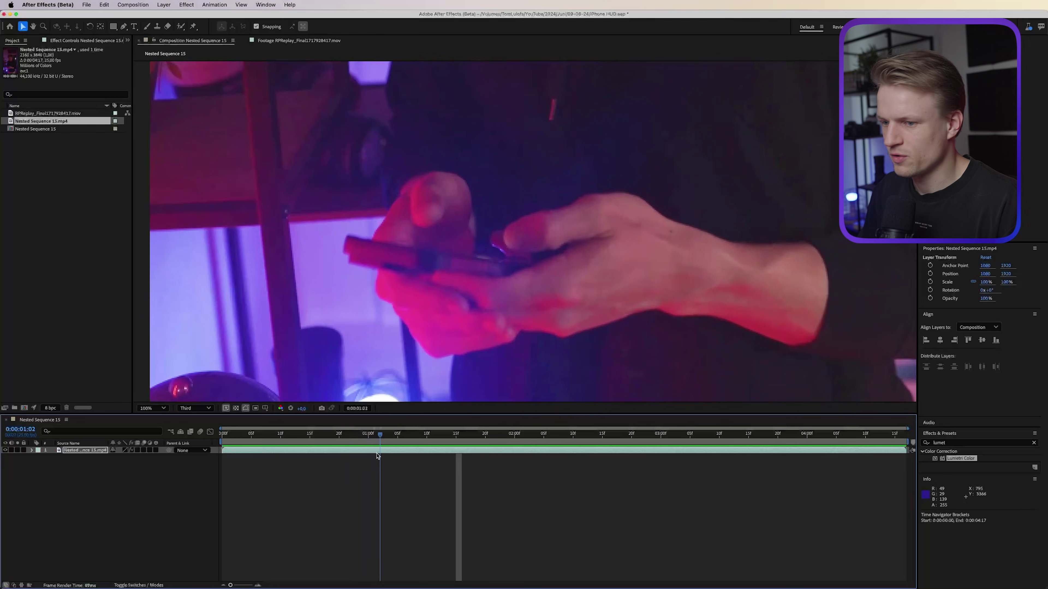
left_click(266, 5)
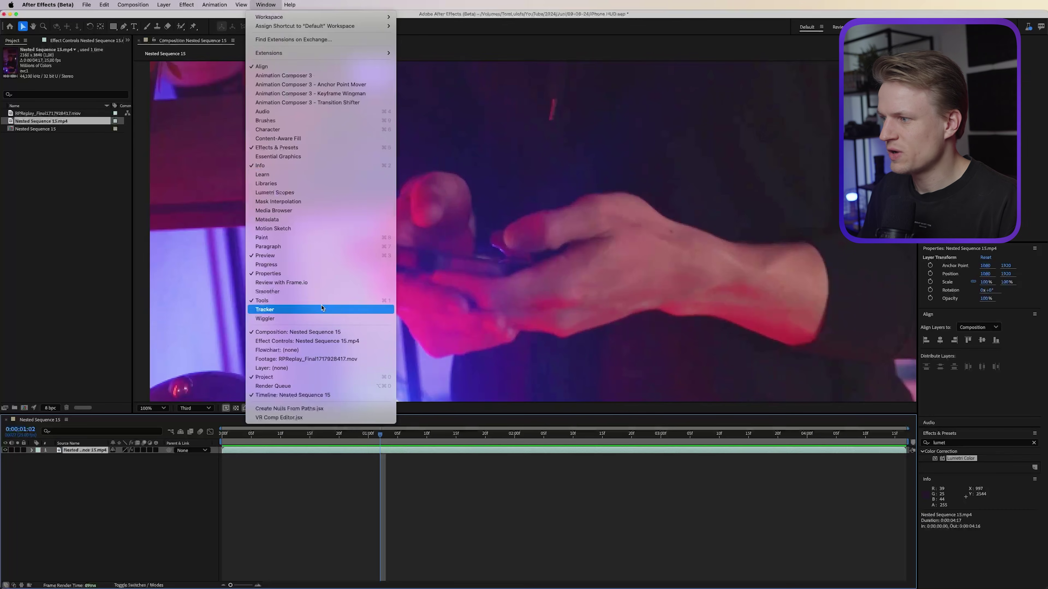
left_click(264, 309)
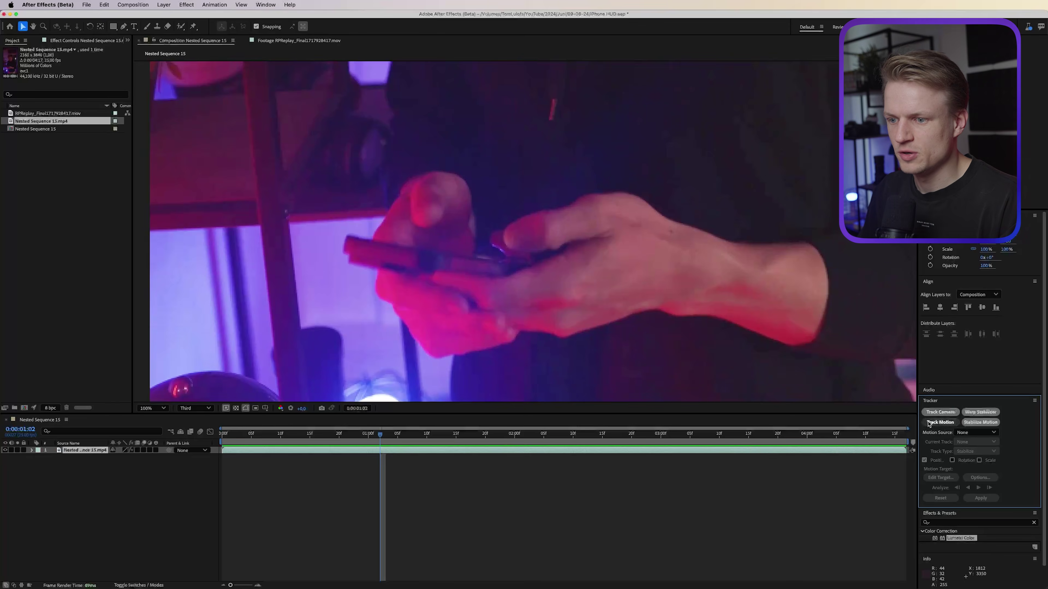
left_click(940, 422)
Place Track Point 1 on the end corner of the phone, over the bright background, in the layer view.
left_click_drag(750, 215, 667, 106)
key("h")
left_click_drag(639, 152, 756, 338)
key("v")
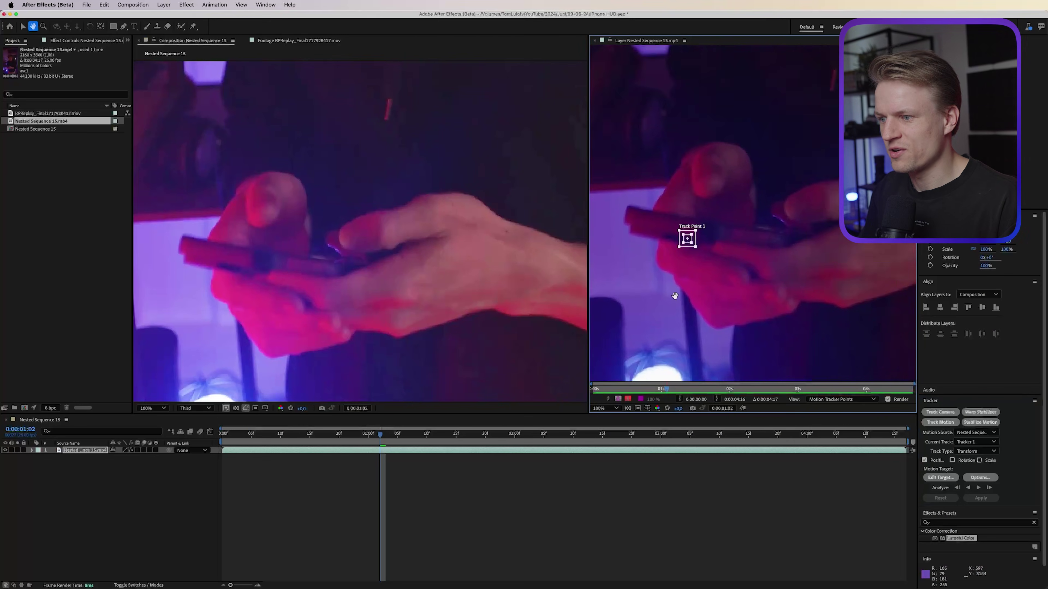
left_click_drag(673, 323, 705, 276)
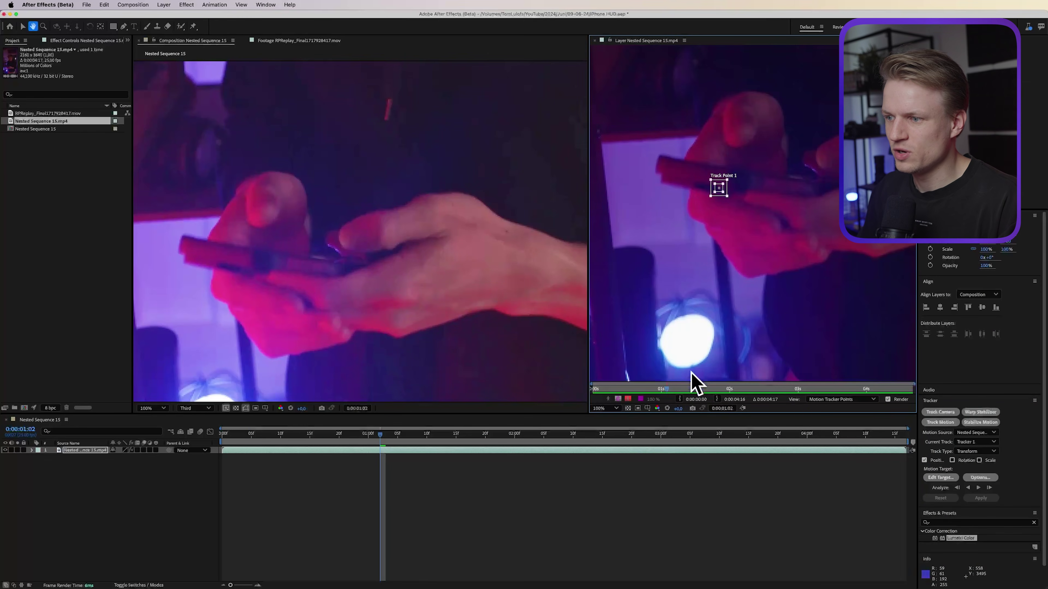
left_click_drag(748, 179, 665, 262)
key("v")
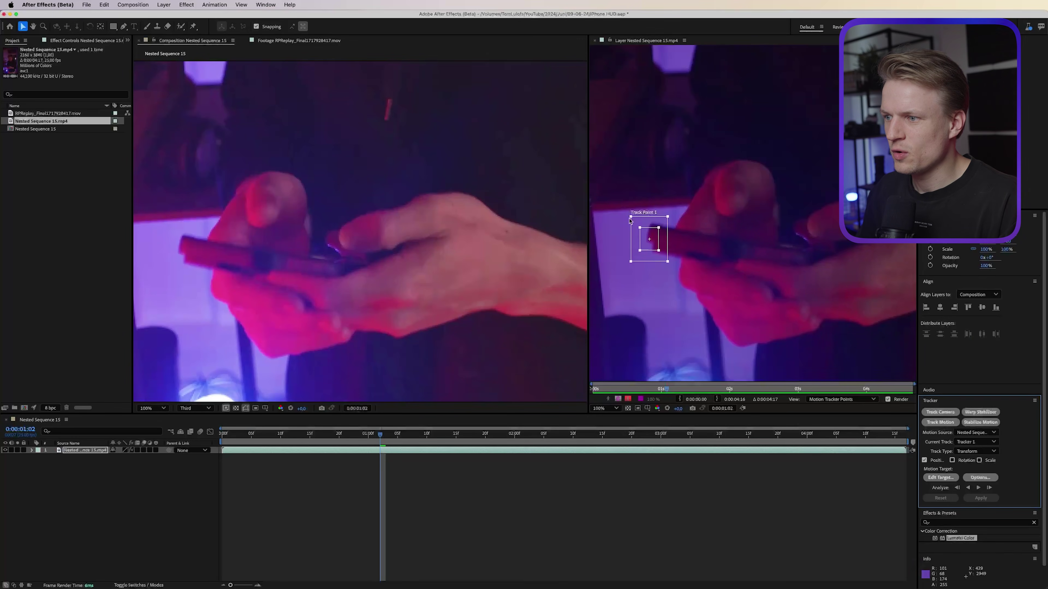
mouse_move(650, 257)
left_mouse_down()
mouse_move(677, 270)
mouse_move(702, 188)
mouse_move(658, 247)
left_mouse_up()
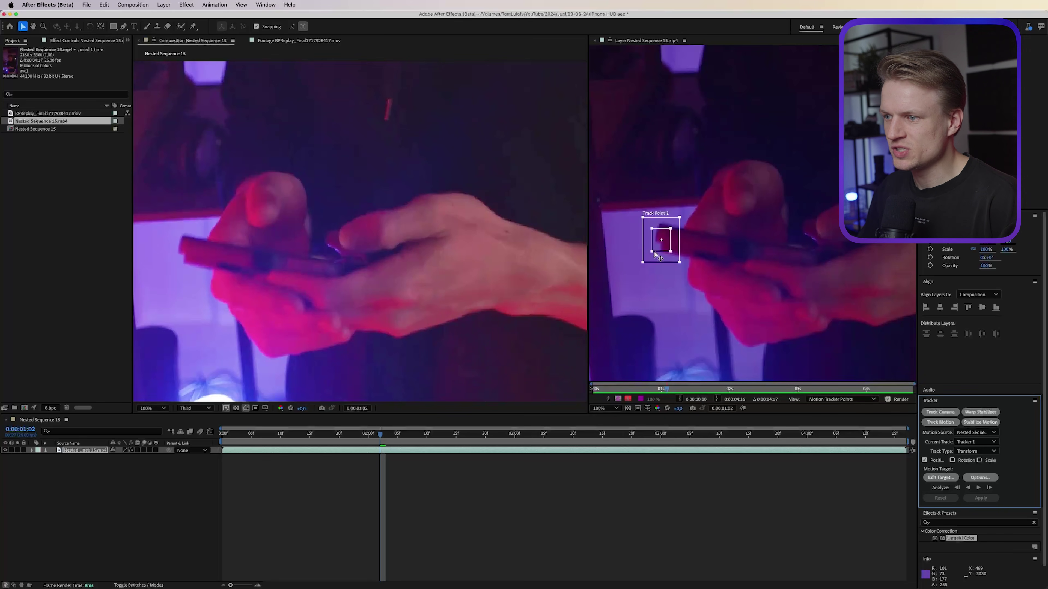
left_click_drag(658, 252, 658, 253)
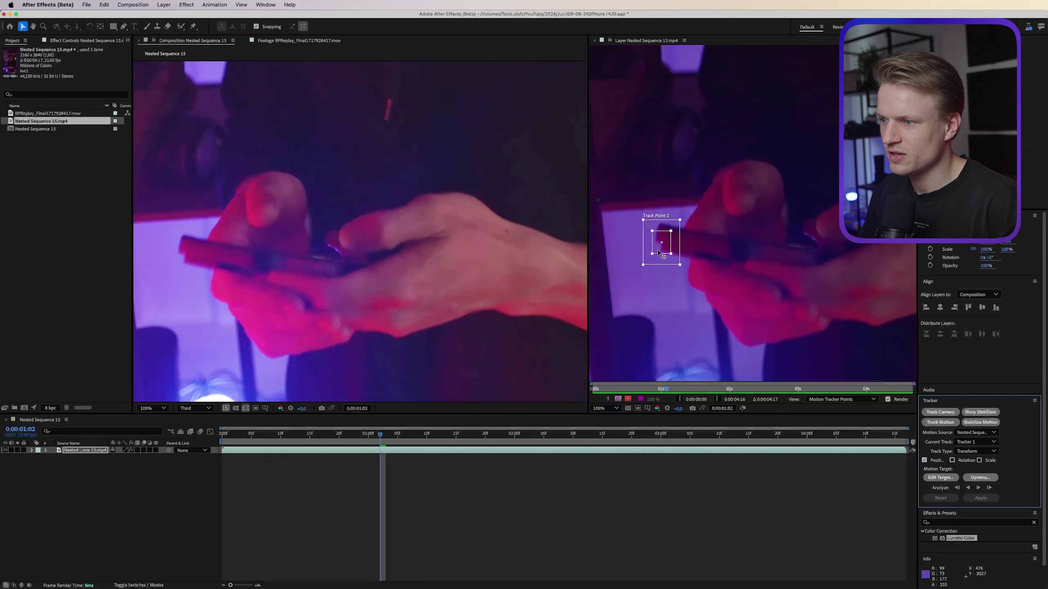
Slightly enlarge the track point's search region around the phone corner and analyze the motion backward from 0:00:01:02.
left_click_drag(679, 220, 792, 114)
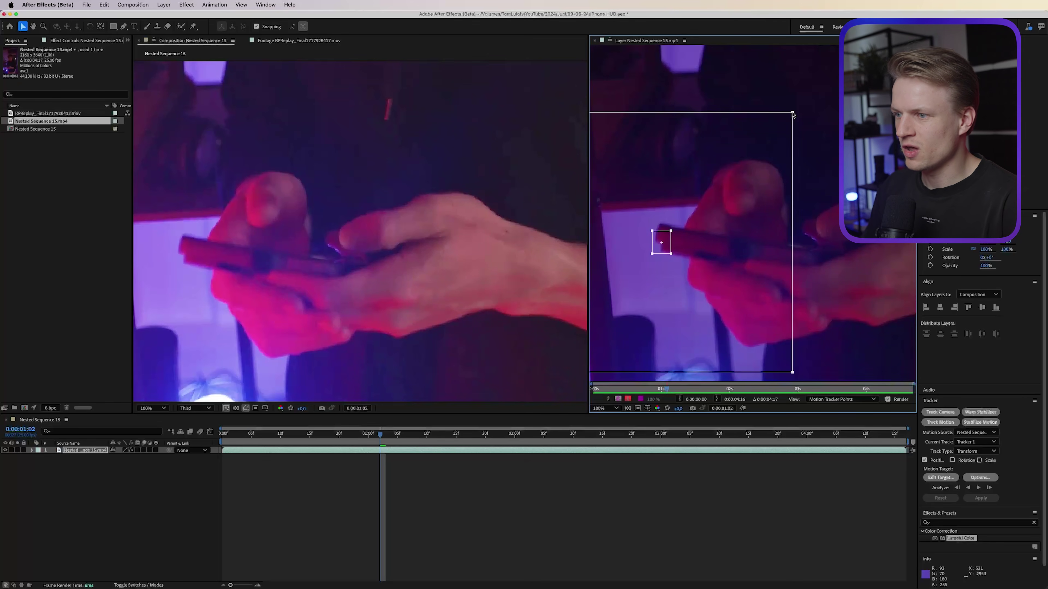
left_click_drag(792, 114, 685, 219)
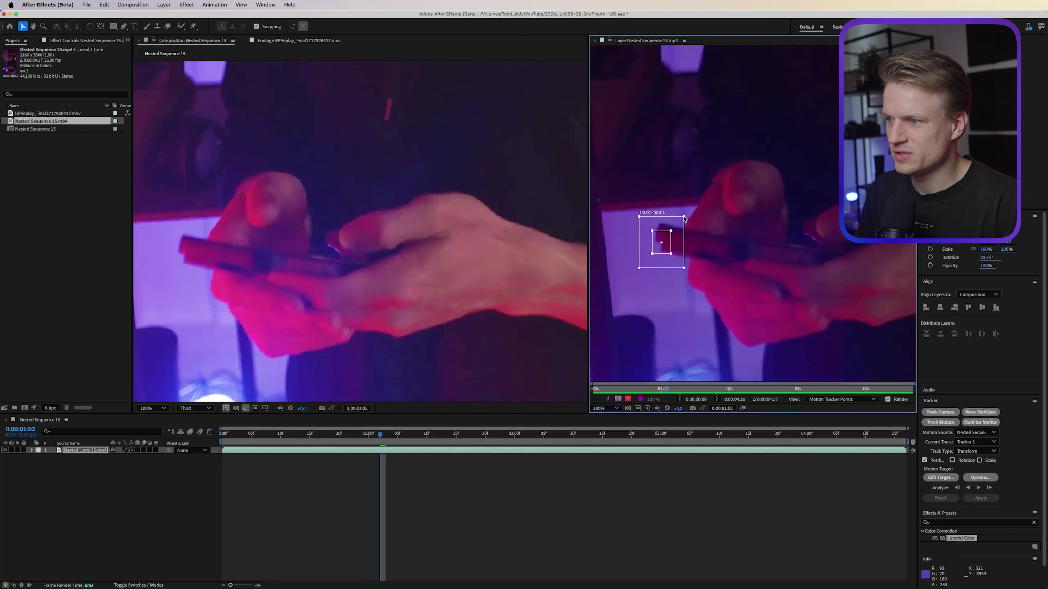
left_click(935, 490)
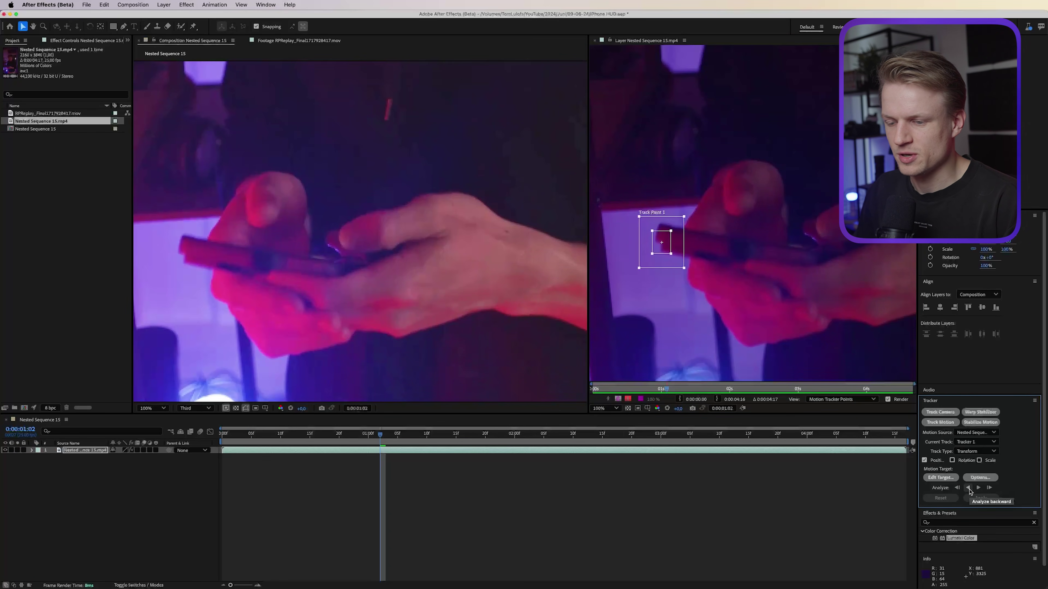
left_click(968, 488)
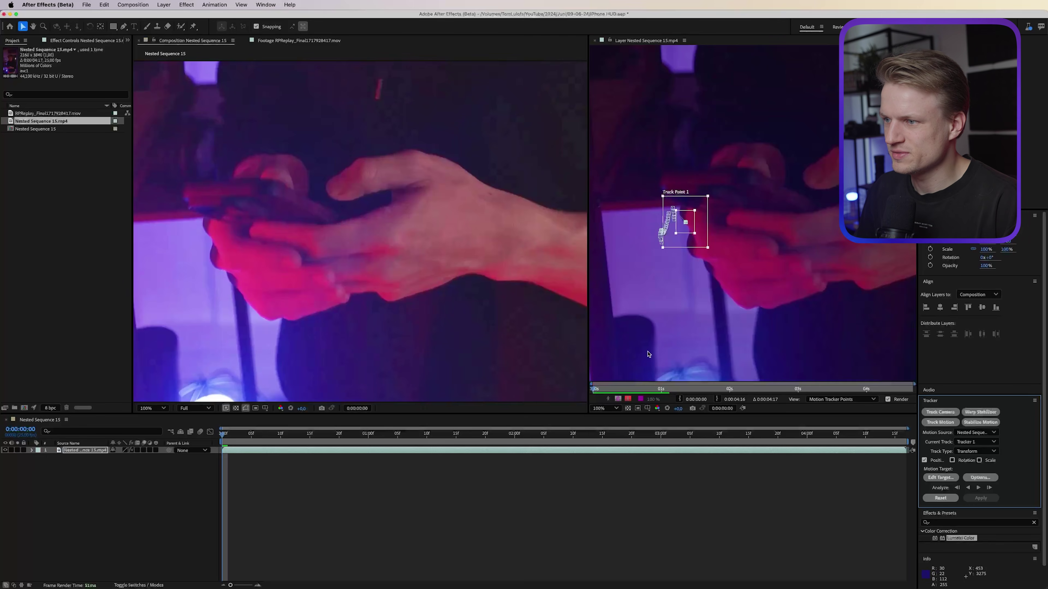
Delete the inaccurate Track Point 1 keyframes that lie before 0:00:00:08.
mouse_move(594, 390)
left_mouse_down()
mouse_move(625, 392)
mouse_move(614, 393)
left_mouse_up()
scroll(605, 168, "up", 1)
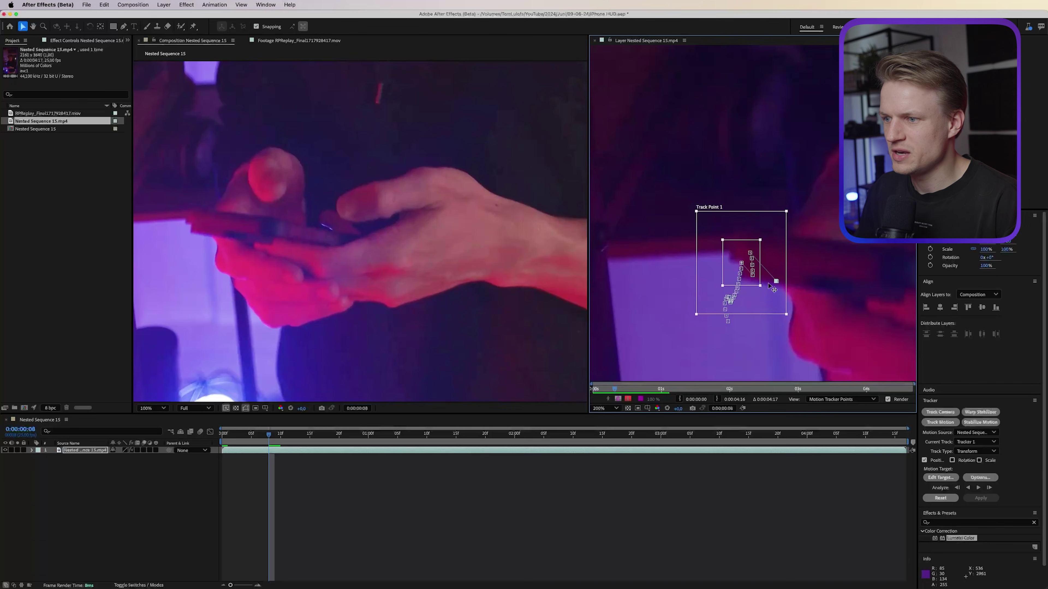
key("u")
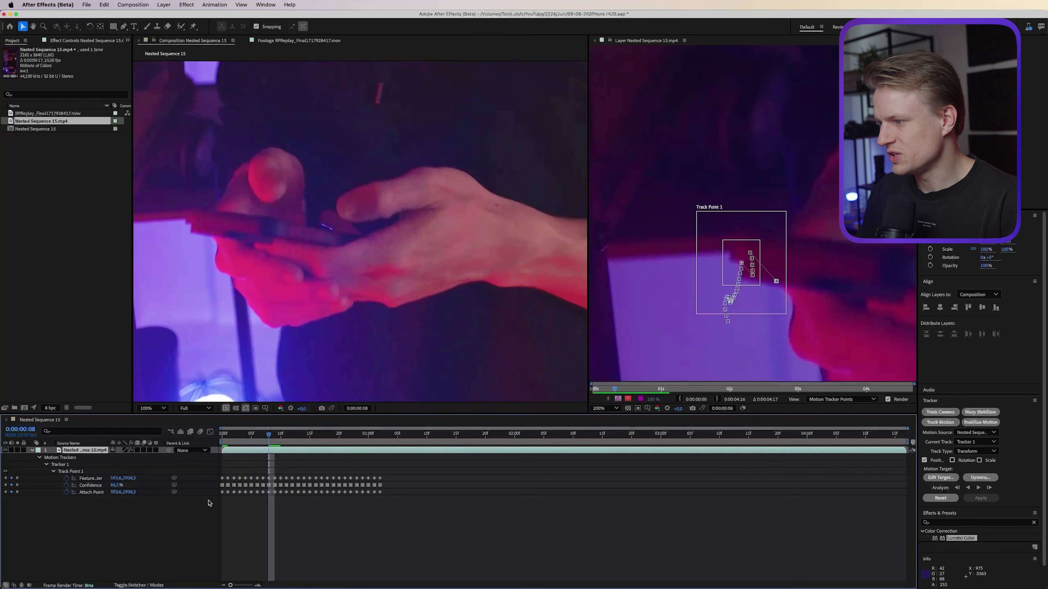
left_click_drag(268, 469, 203, 527)
key("Delete")
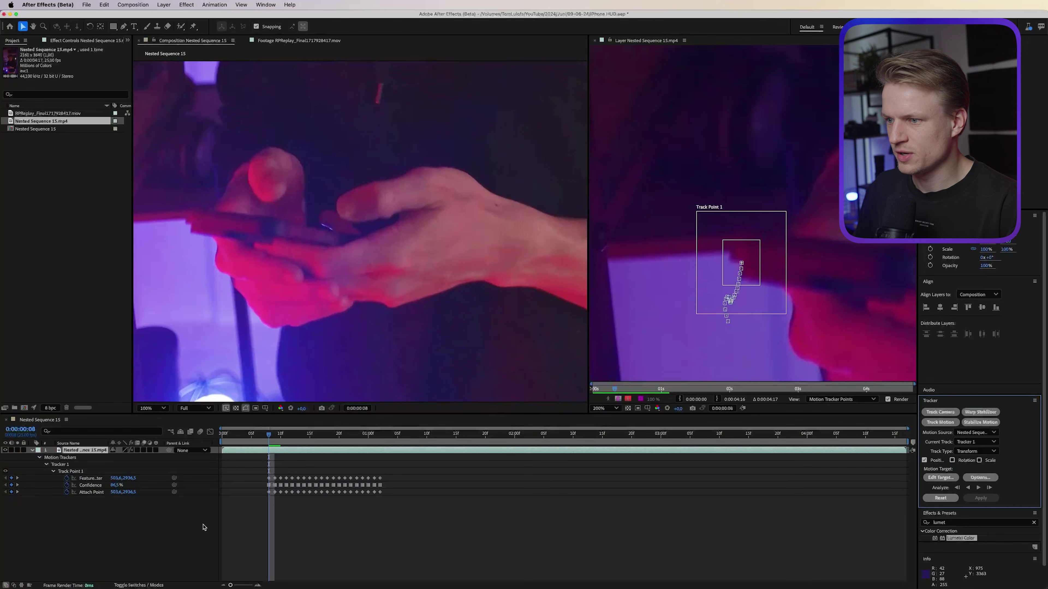
At 0:00:00:07, nudge Track Point 1 up slightly so it sits on the phone's corner.
mouse_move(269, 436)
left_mouse_down()
mouse_move(258, 437)
mouse_move(268, 437)
left_mouse_up()
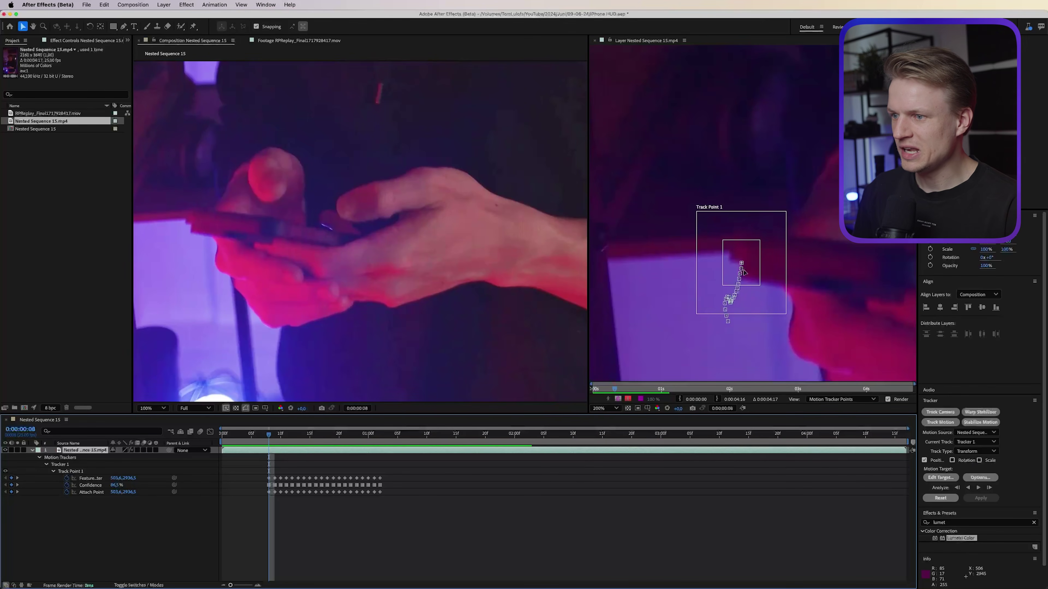
key("Page_Up")
key("Page_Up")
key("Page_Up")
key("Page_Up")
key("Page_Up")
key("Page_Up")
key("Page_Down")
key("Page_Down")
key("Page_Down")
key("Page_Down")
key("Page_Down")
key("Page_Down")
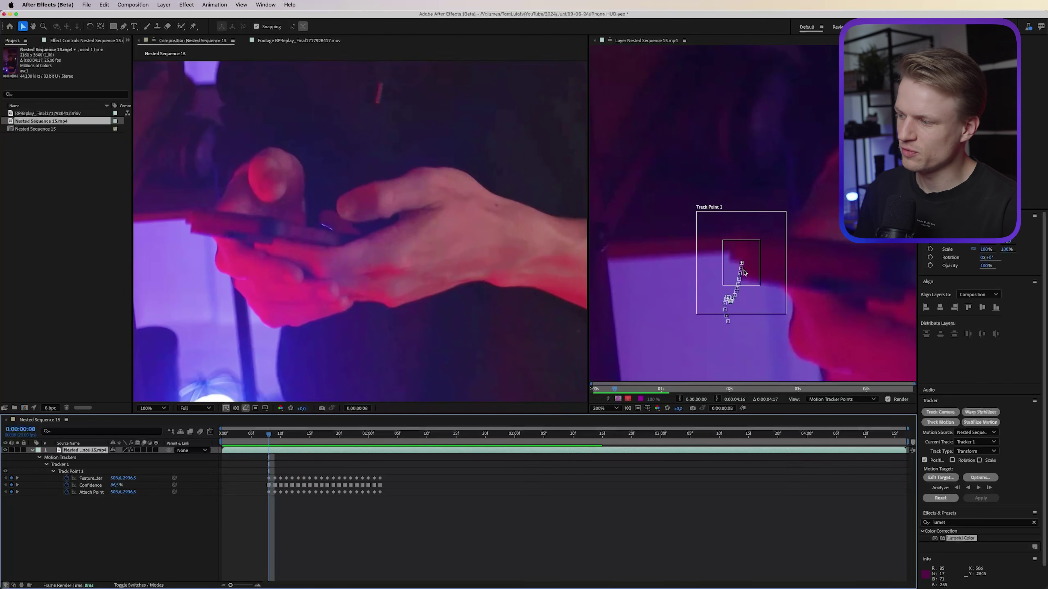
key("Page_Down")
key("Page_Up")
key("Page_Up")
key("Page_Up")
key("Page_Down")
key("Page_Down")
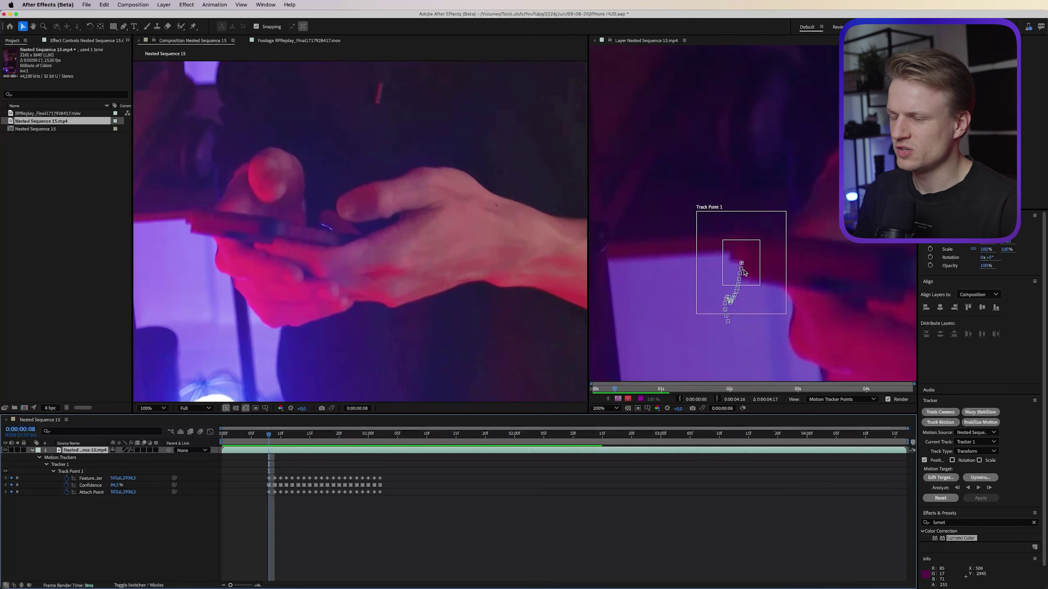
key("Page_Up")
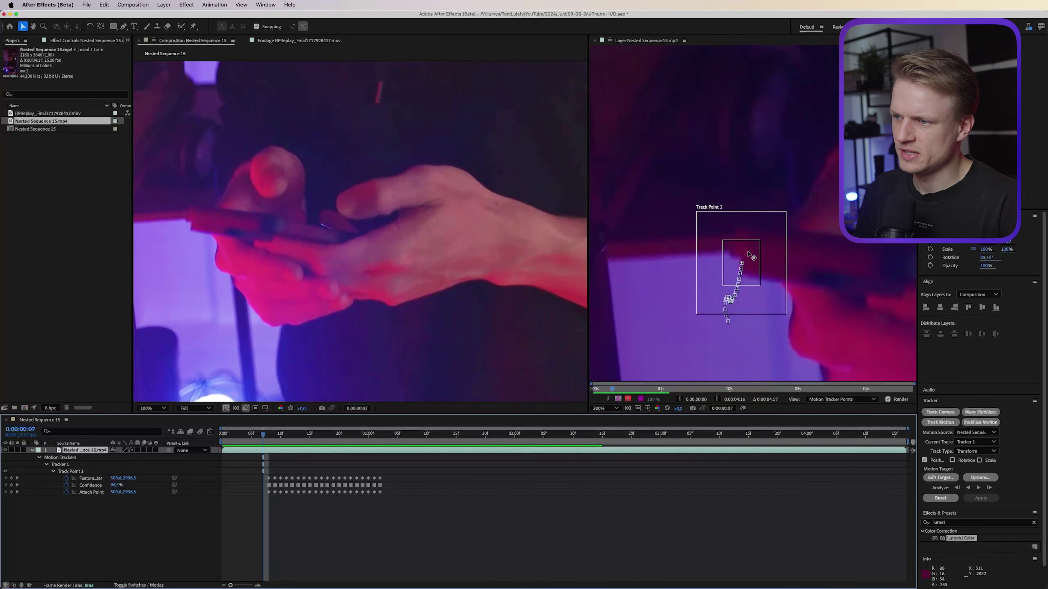
left_click_drag(748, 251, 747, 247)
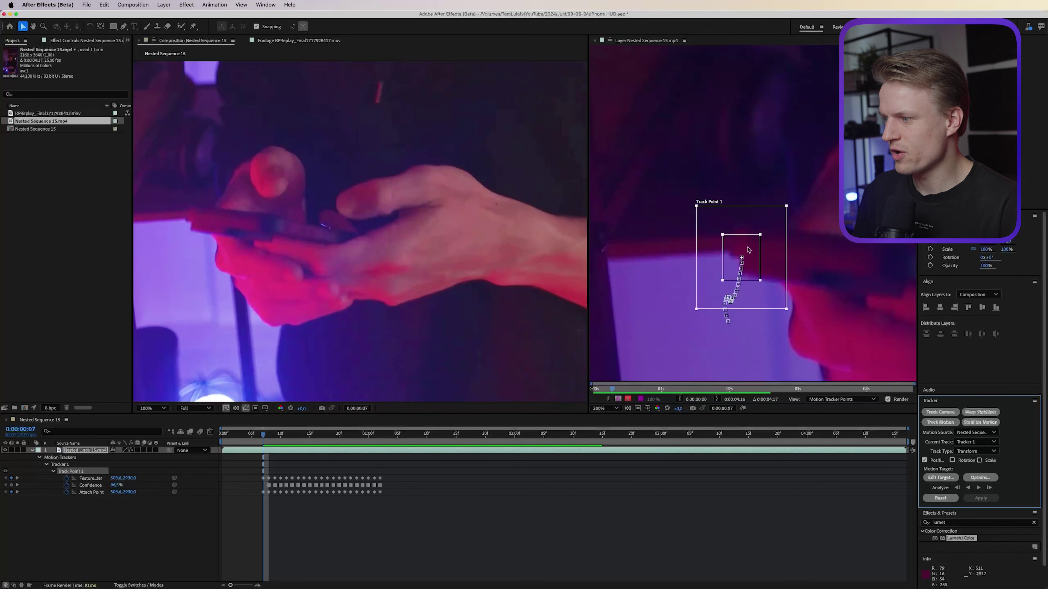
Reposition Track Point 1 onto the phone's corner at 0:00:00:00.
key("Page_Up")
key("Page_Up")
key("Page_Up")
key("Page_Up")
key("Page_Up")
key("Page_Up")
key("Page_Up")
left_click_drag(749, 250, 738, 201)
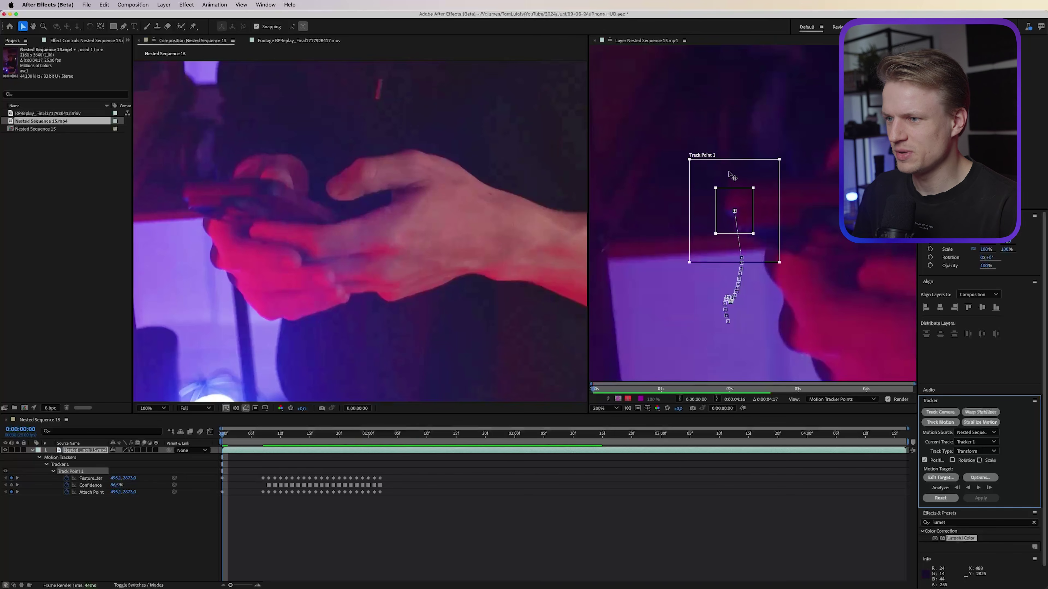
Examine the opening frames one by one to check how Track Point 1 follows the phone's corner.
key("Page_Down")
key("Page_Down")
key("Page_Down")
key("Page_Down")
key("Page_Down")
key("Page_Down")
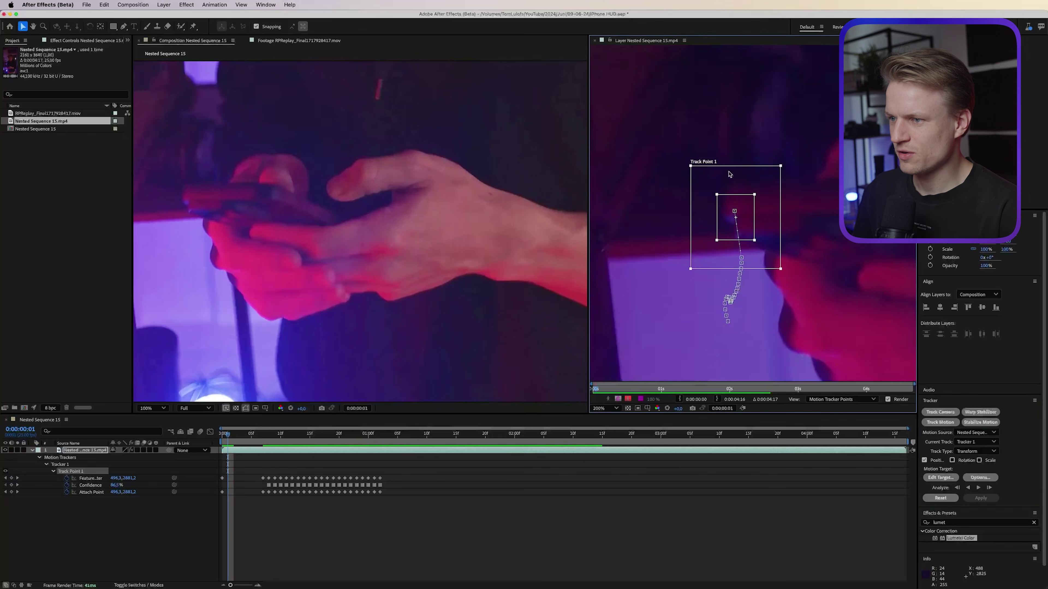
key("Page_Up")
key("Page_Up")
key("Page_Up")
key("Page_Up")
key("Page_Up")
key("Page_Down")
key("Page_Down")
key("Page_Down")
key("Page_Down")
key("Page_Down")
key("Page_Down")
key("Page_Down")
key("Page_Down")
key("Page_Down")
key("Page_Down")
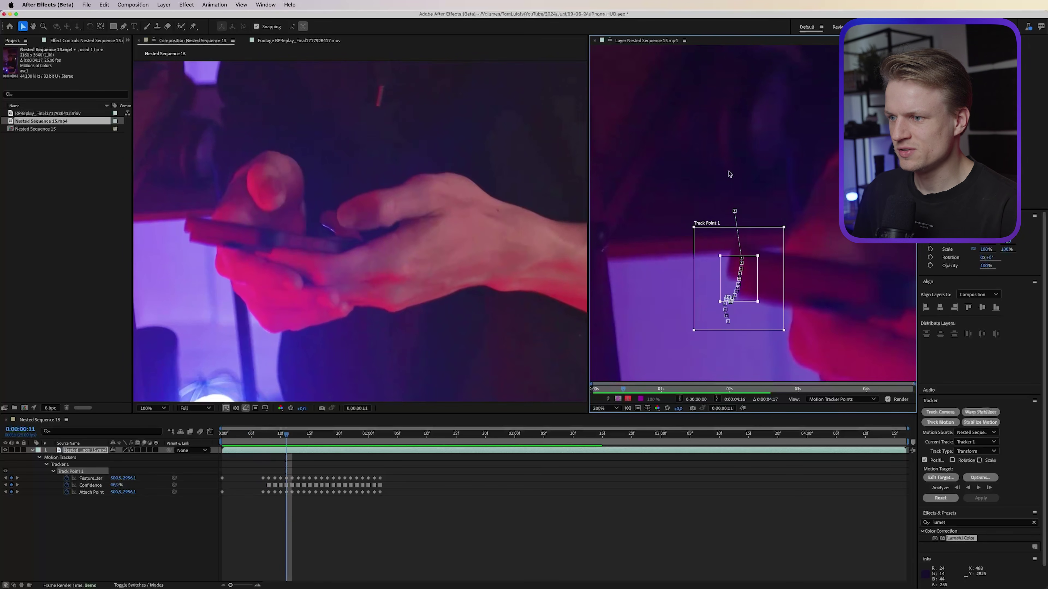
Return to 0:00:01:02 and analyze the track forward to the end of the clip.
key("Page_Down")
key("Page_Down")
key("Page_Down")
key("Page_Down")
key("Page_Down")
key("Page_Down")
key("Page_Down")
key("Page_Down")
key("Page_Down")
key("Page_Down")
key("Page_Down")
key("Page_Down")
key("Page_Down")
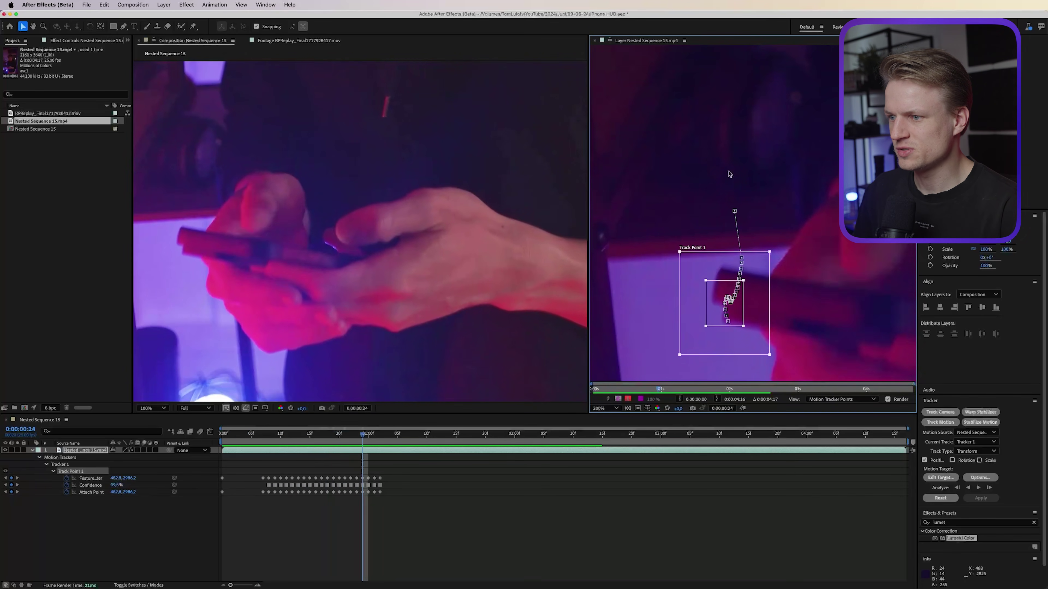
key("Page_Down")
key("Page_Down")
key("Page_Down")
scroll(756, 207, "down", 1)
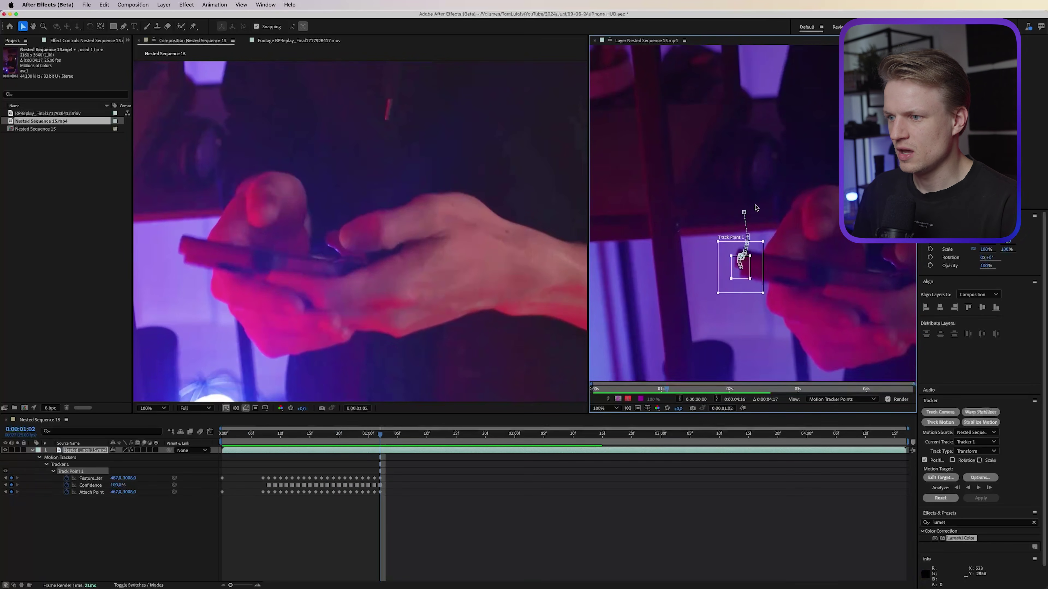
left_click(979, 488)
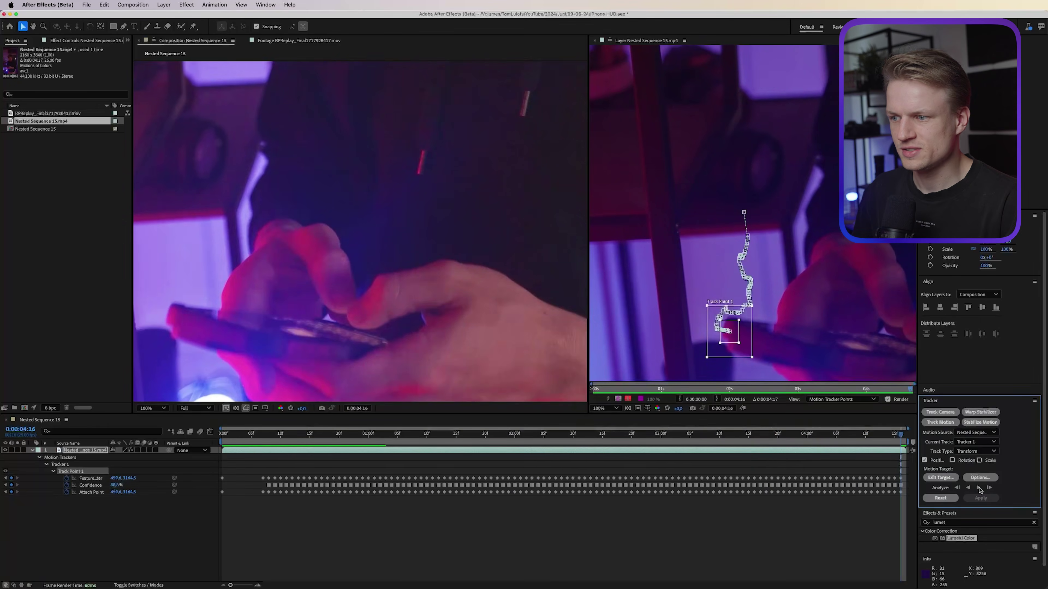
At 0:00:03:17, shrink the track point's feature and search regions around the phone's corner and analyze forward again.
left_click(845, 389)
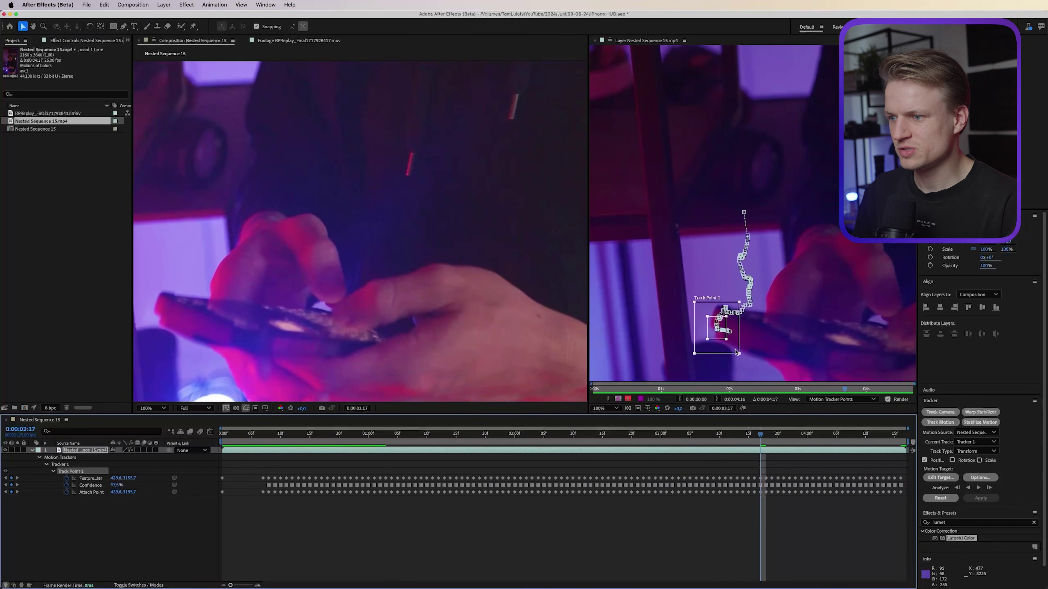
scroll(736, 352, "up", 2)
mouse_move(711, 238)
left_mouse_down()
mouse_move(737, 225)
mouse_move(728, 237)
left_mouse_up()
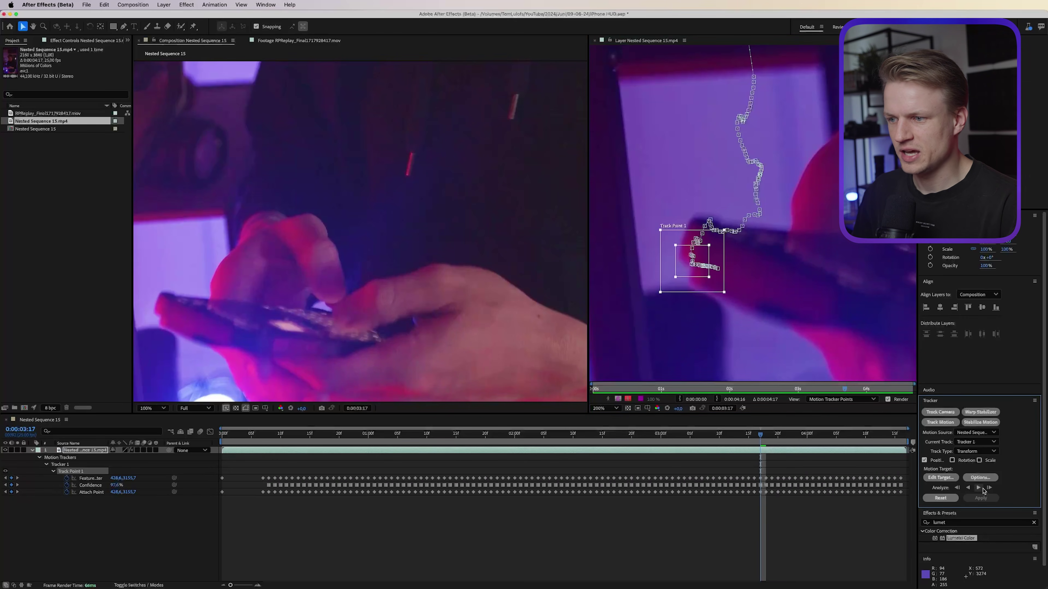
left_click(978, 488)
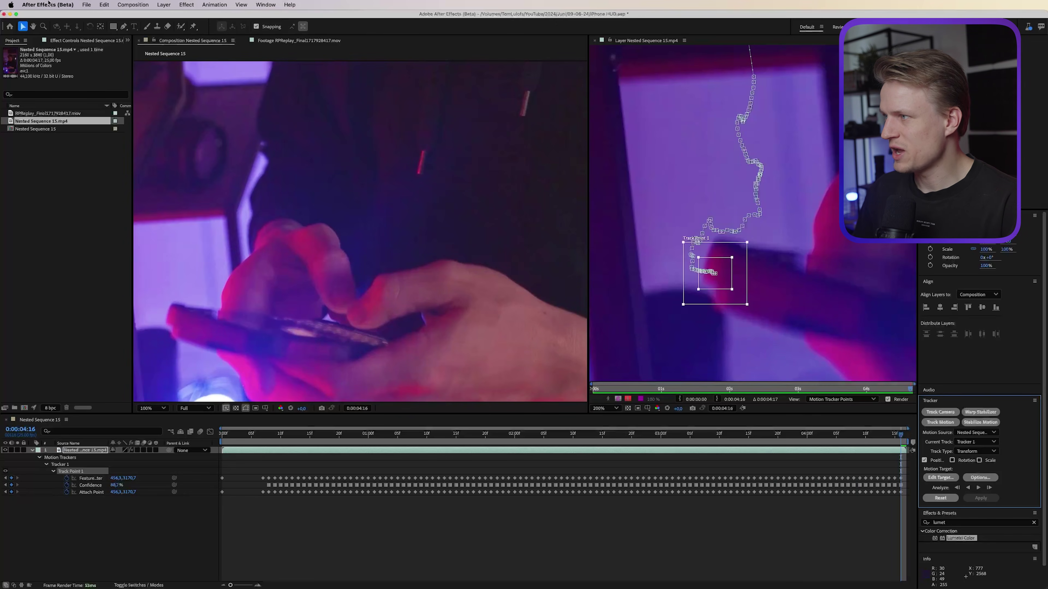
Add a null object to the Nested Sequence 15 composition.
left_click(163, 4)
mouse_move(165, 16)
left_click(269, 53)
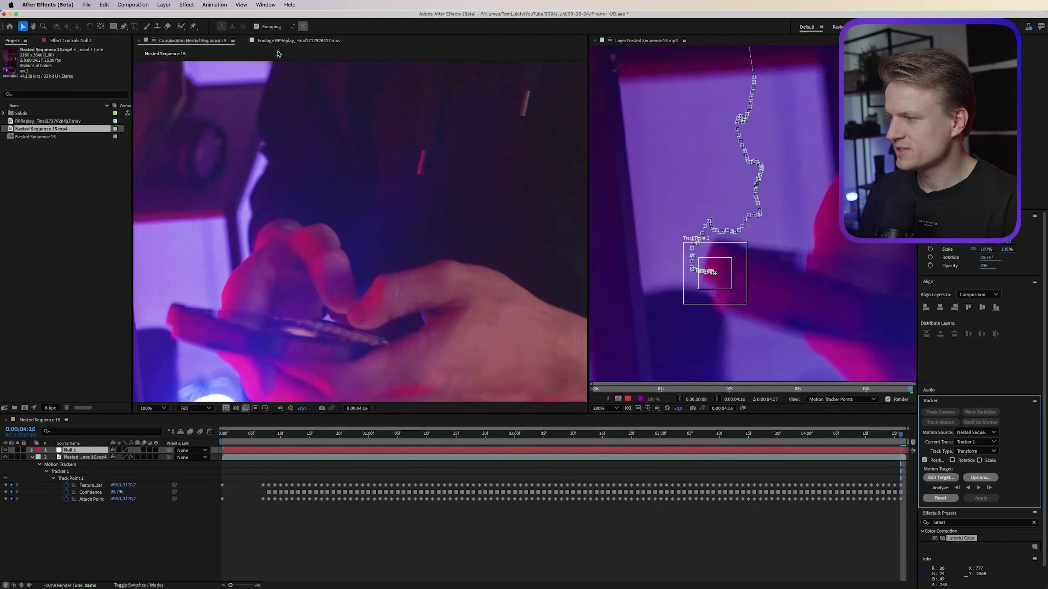
Set the new null as the motion target and apply the tracking data to it in X and Y.
left_click(940, 477)
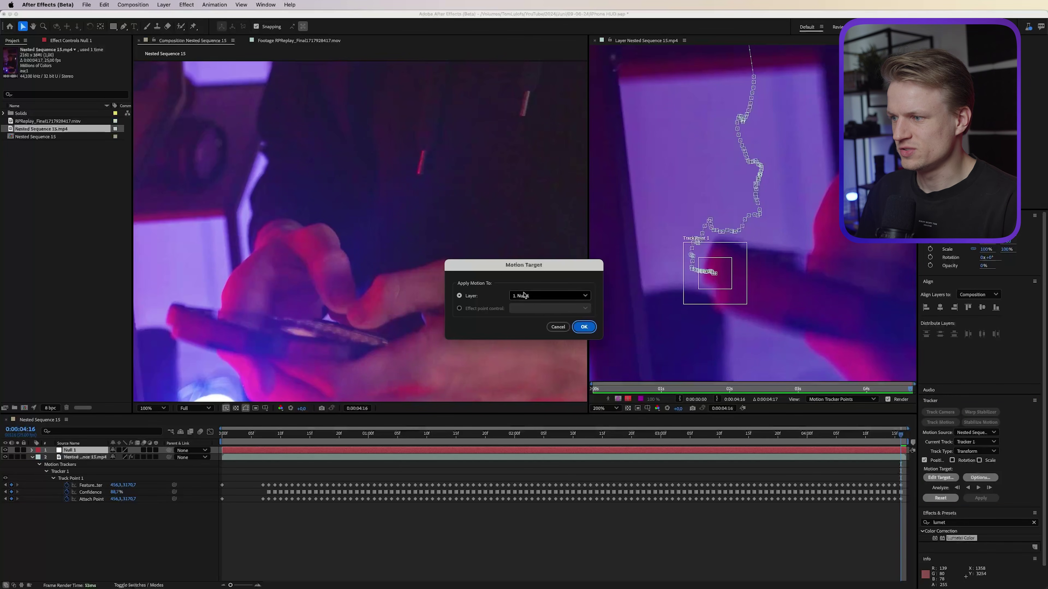
left_click(583, 329)
left_click(981, 498)
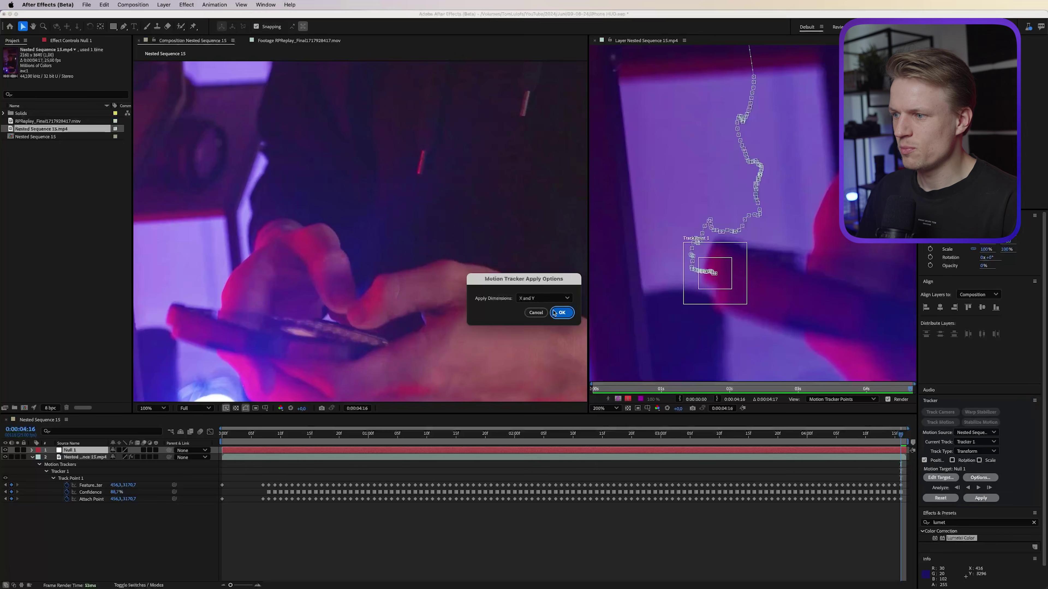
left_click(561, 313)
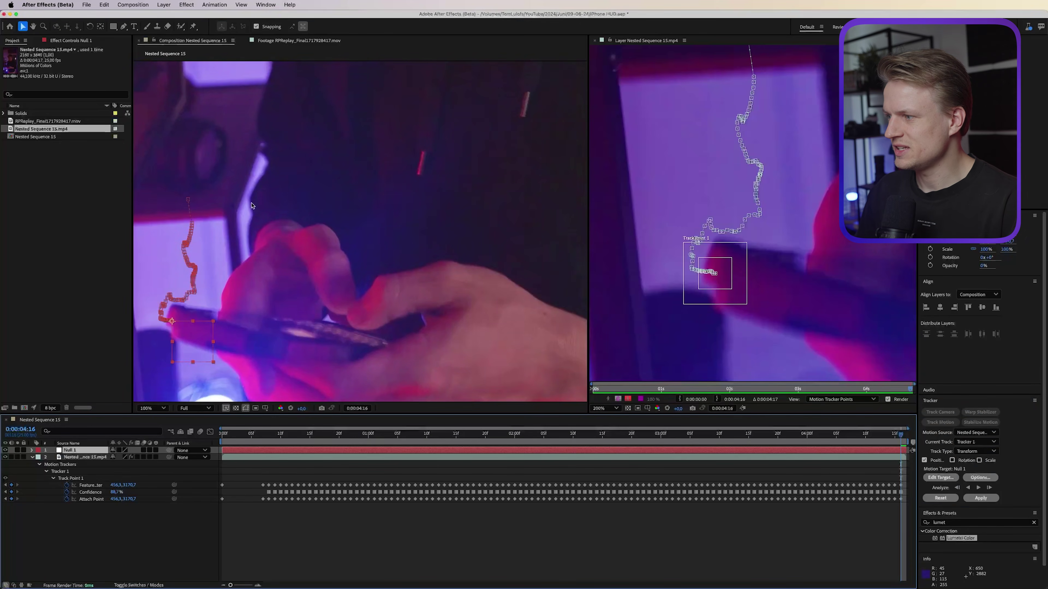
Close the clip's layer view and play through the composition with Null 1 selected, checking that it follows the phone's corner.
key("comma")
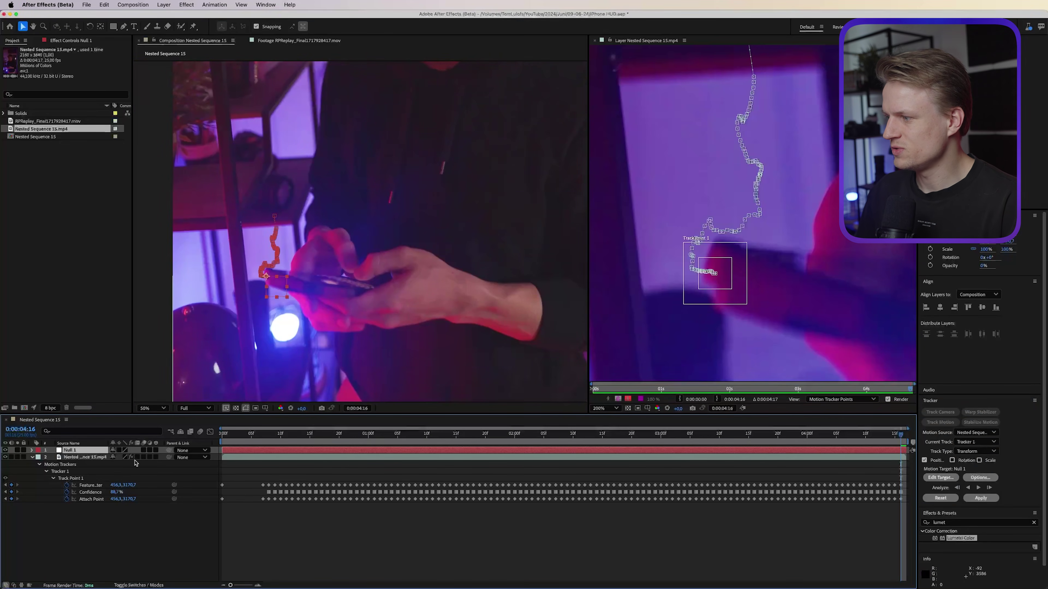
left_click(595, 41)
key("period")
left_click_drag(414, 288, 451, 279)
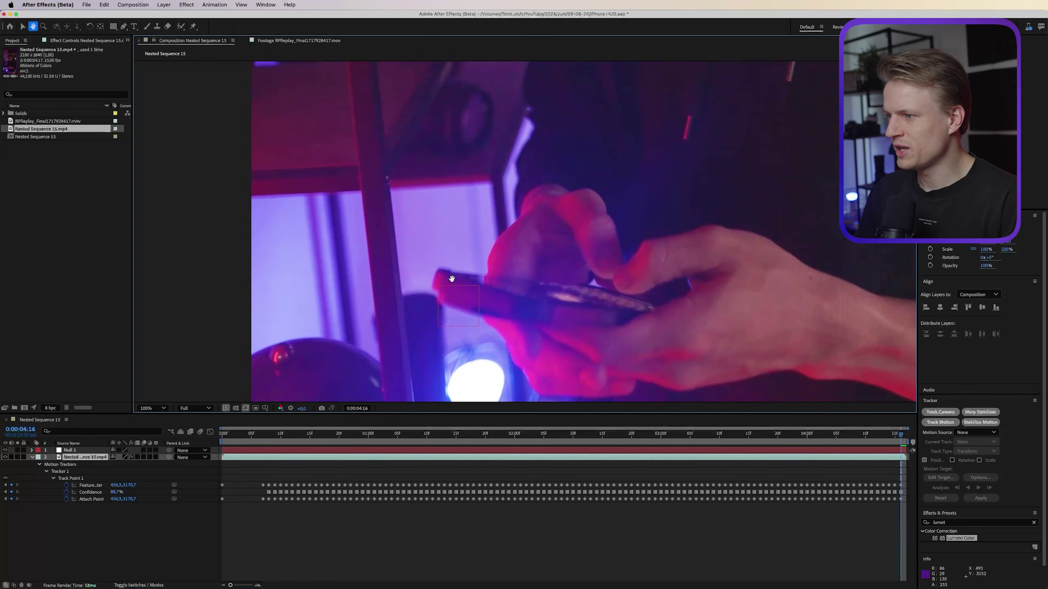
left_click(91, 449)
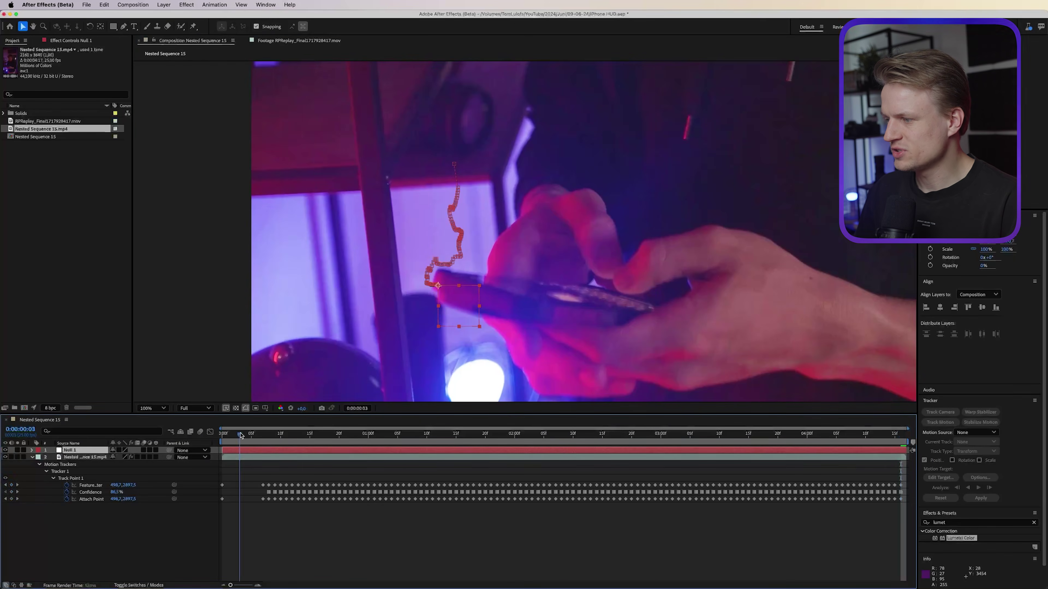
key("Home")
left_click_drag(223, 435, 911, 451)
left_click_drag(804, 453, 219, 448)
scroll(524, 186, "down", 1)
key("space")
Add a text layer reading "TEXT" on the man's chest and set its Montserrat font style to Medium.
left_click_drag(561, 139, 512, 246)
left_click(135, 27)
left_click(531, 189)
type("TEXT")
key("super+a")
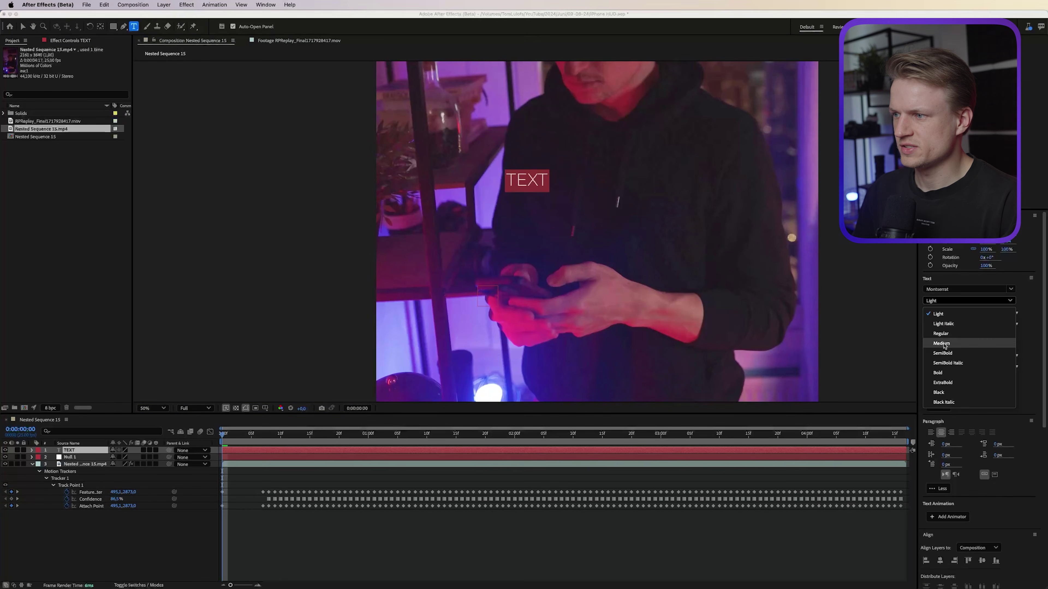
left_click(23, 27)
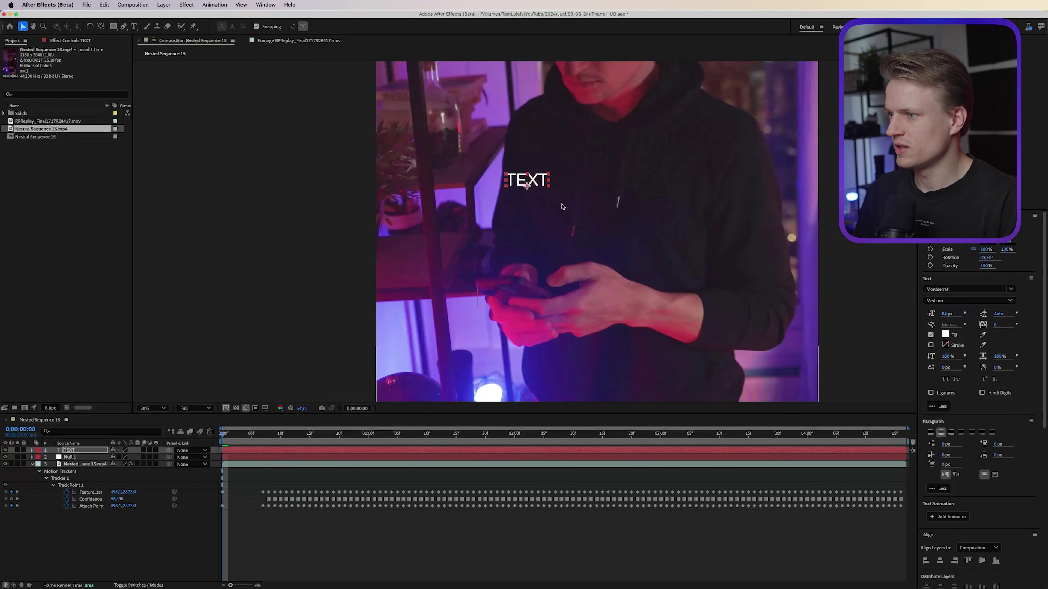
Move the TEXT layer closer to the phone and parent it to Null 1, checking the motion in playback.
left_click_drag(522, 187, 549, 217)
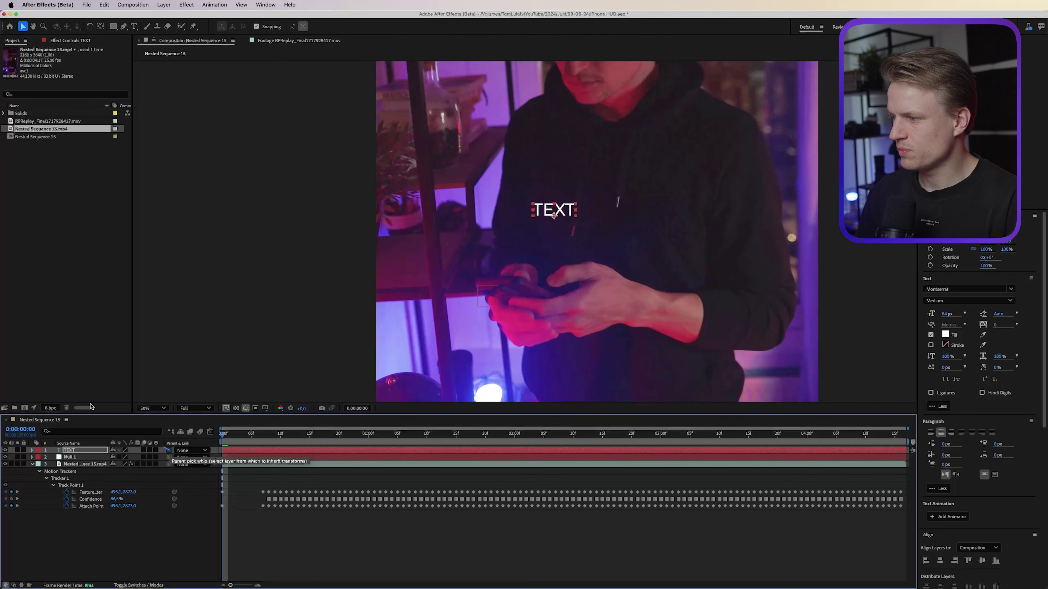
left_click_drag(106, 474, 72, 457)
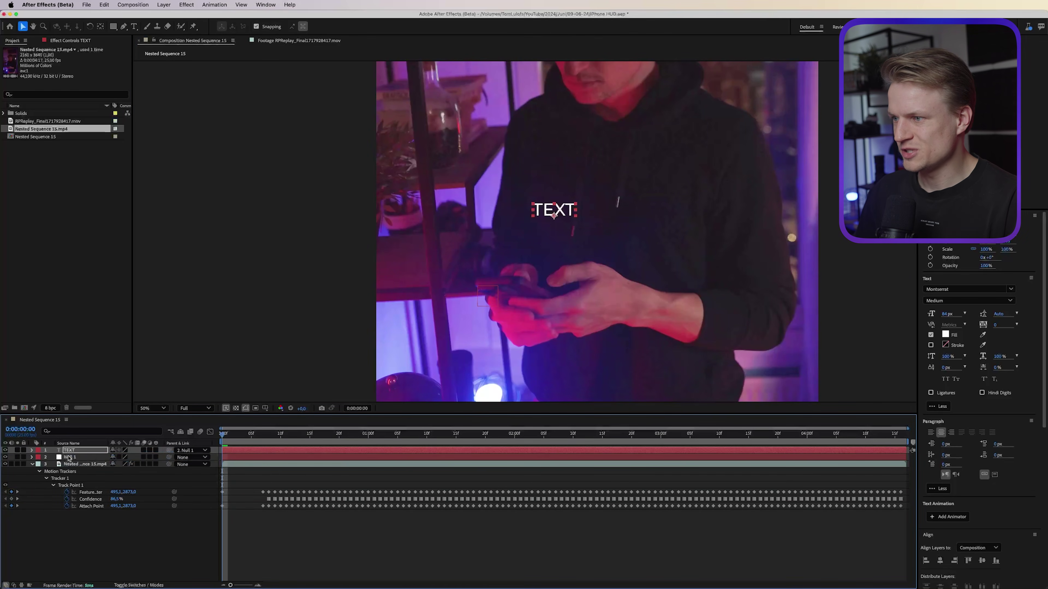
key("space")
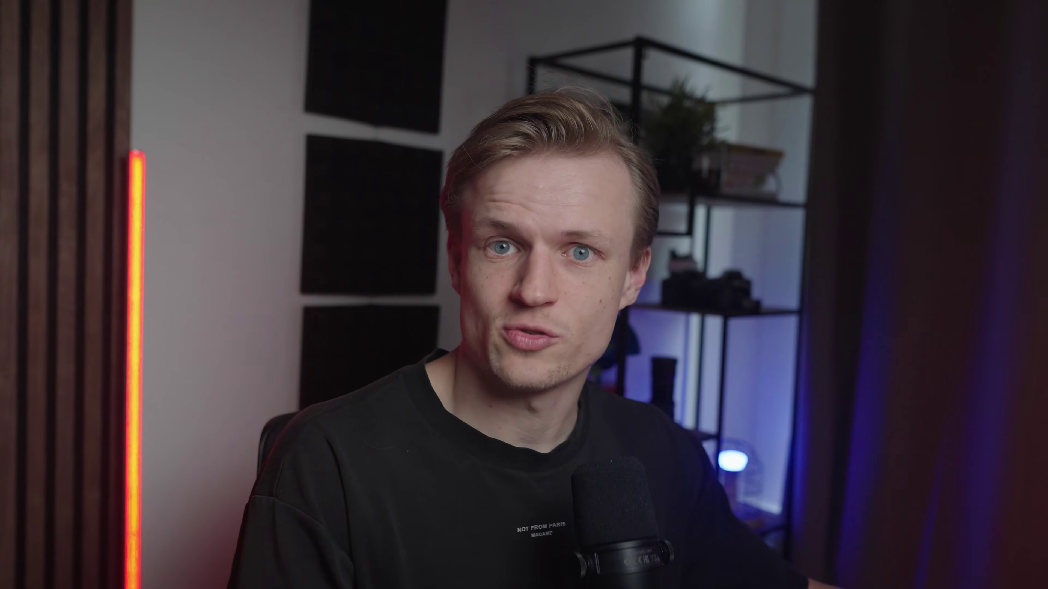
Add the screen recording RPReplay_Final1717928417.mov to the Nested Sequence 15 composition as the top layer.
left_click(51, 121)
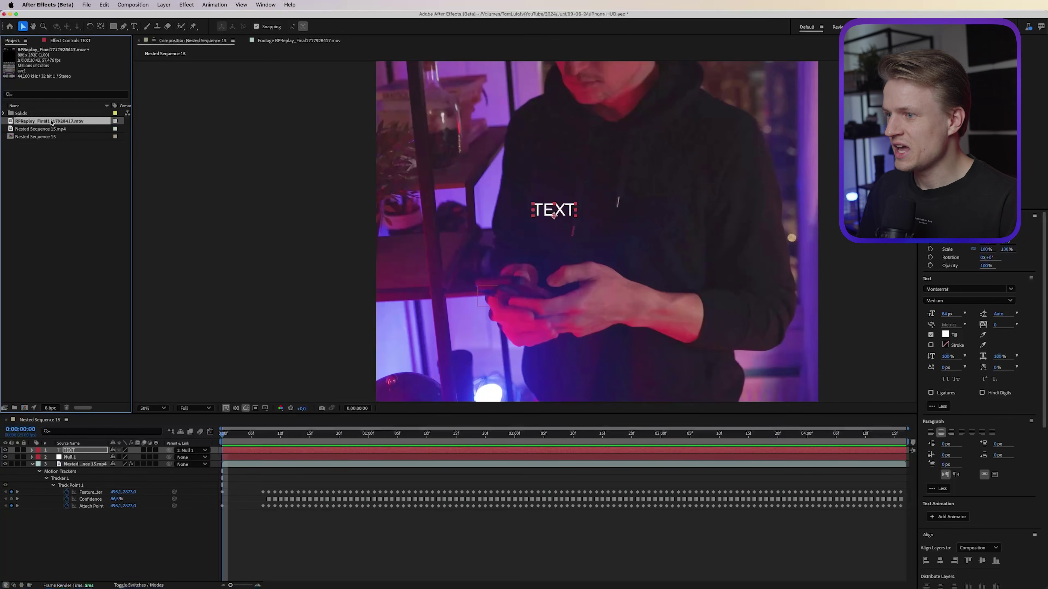
left_click_drag(52, 121, 596, 234)
key("comma")
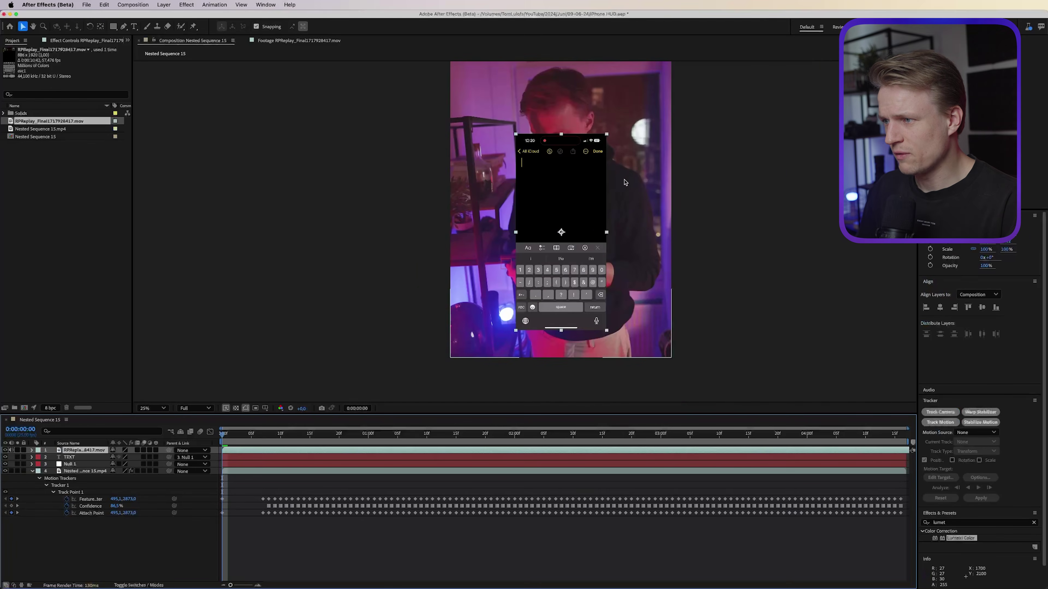
key("period")
left_click_drag(622, 181, 519, 206)
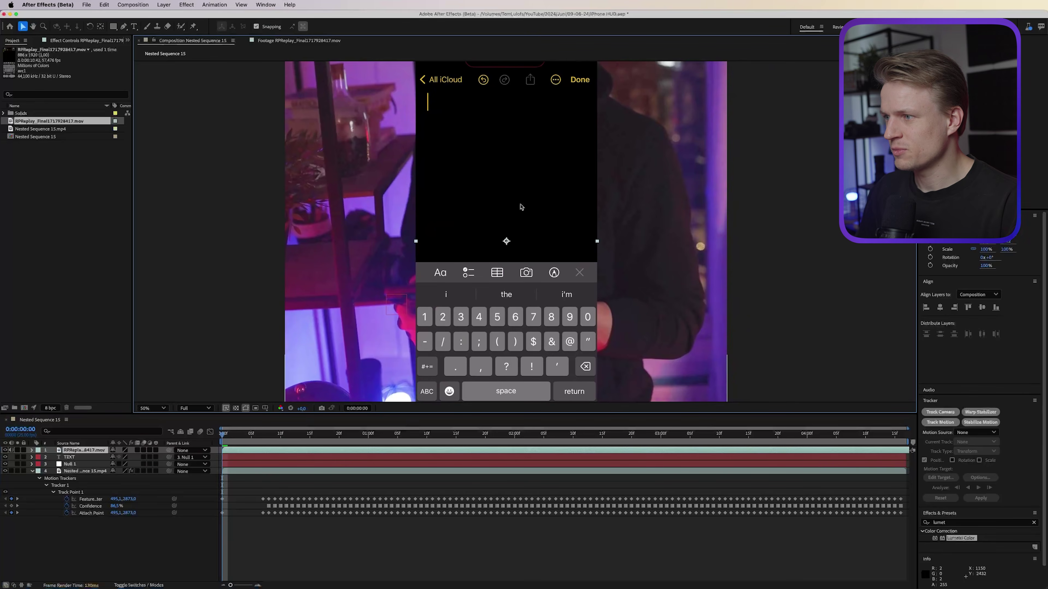
key("comma")
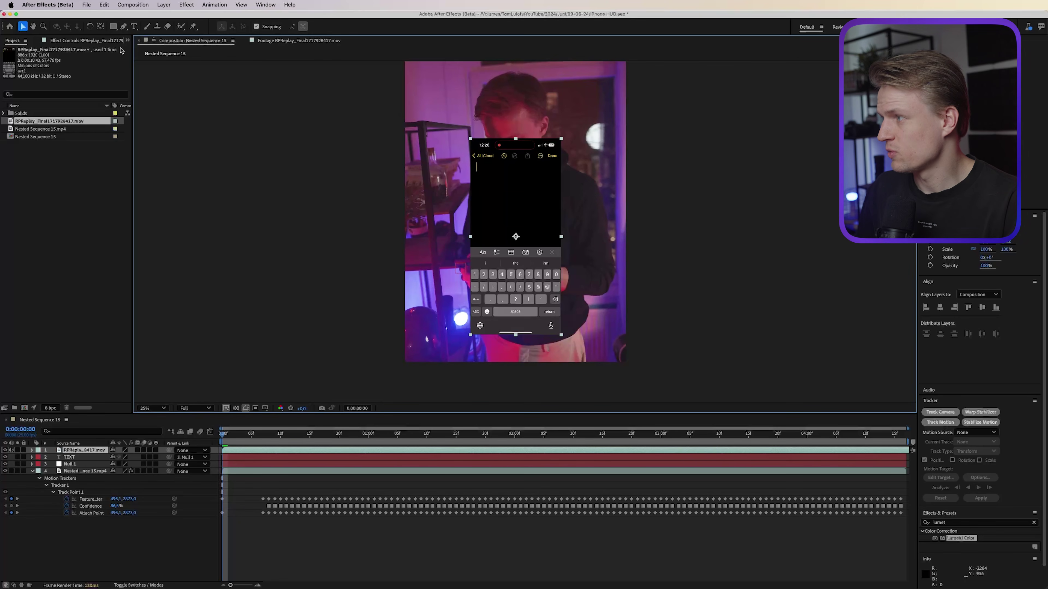
Mask the screen recording with a rectangle that crops off its status bar and the strip beneath the keyboard's space-bar row.
left_click(113, 28)
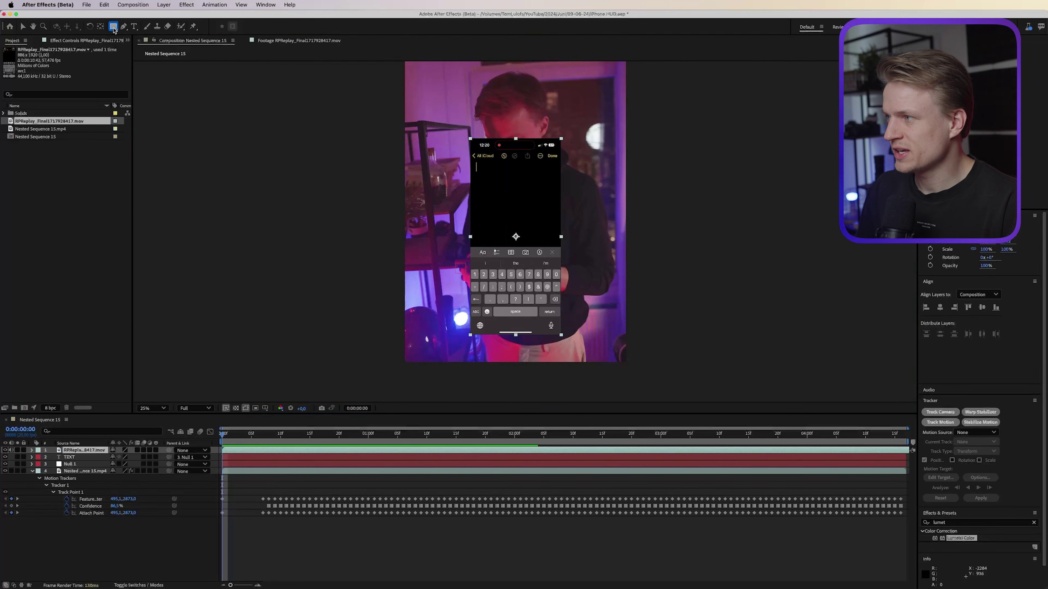
left_click_drag(460, 151, 571, 319)
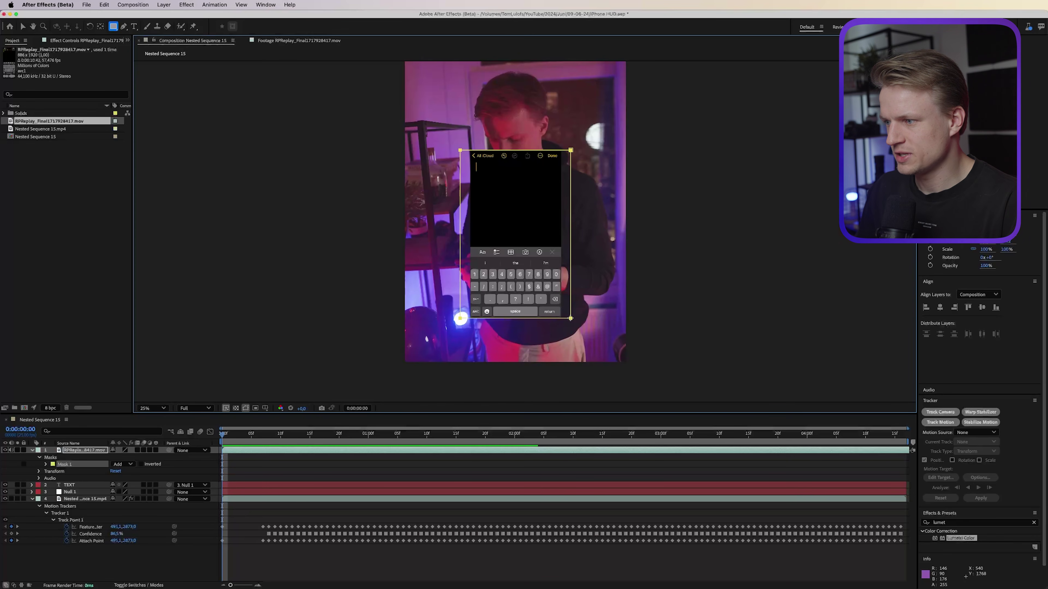
left_click_drag(571, 318, 570, 318)
left_click(365, 477)
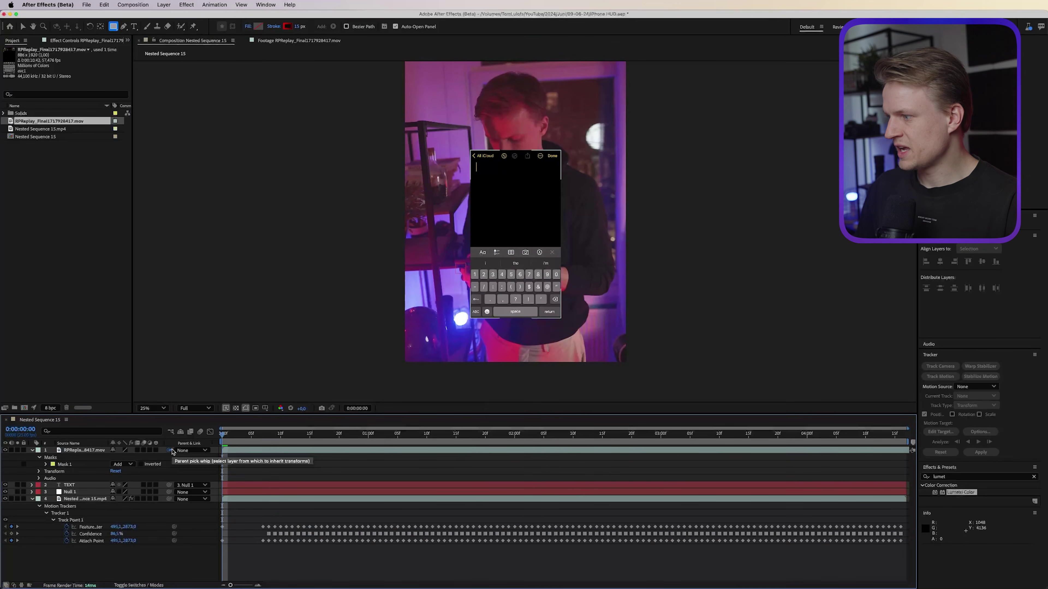
Parent the screen recording layer to Null 1 and play back the composition to check the motion.
left_click_drag(169, 450, 89, 495)
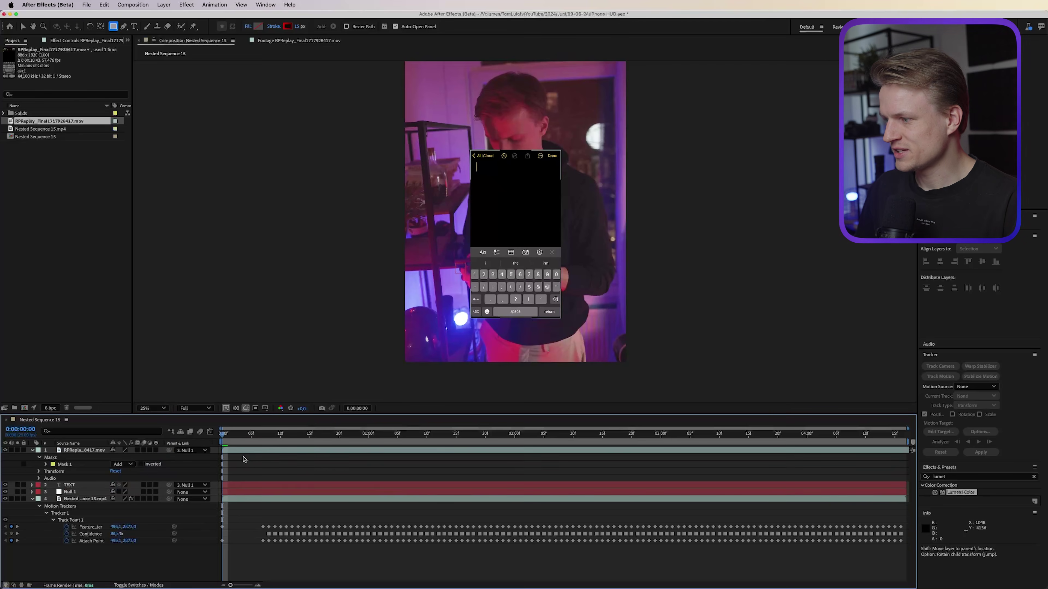
key("space")
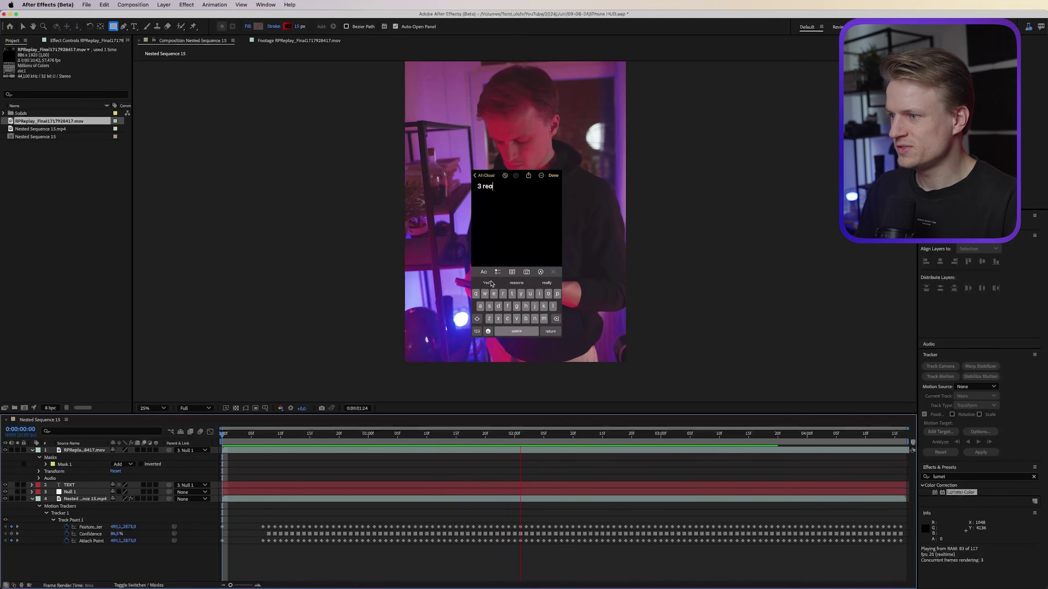
key("v")
Set the screen recording layer's blending mode to Screen.
left_click(77, 450)
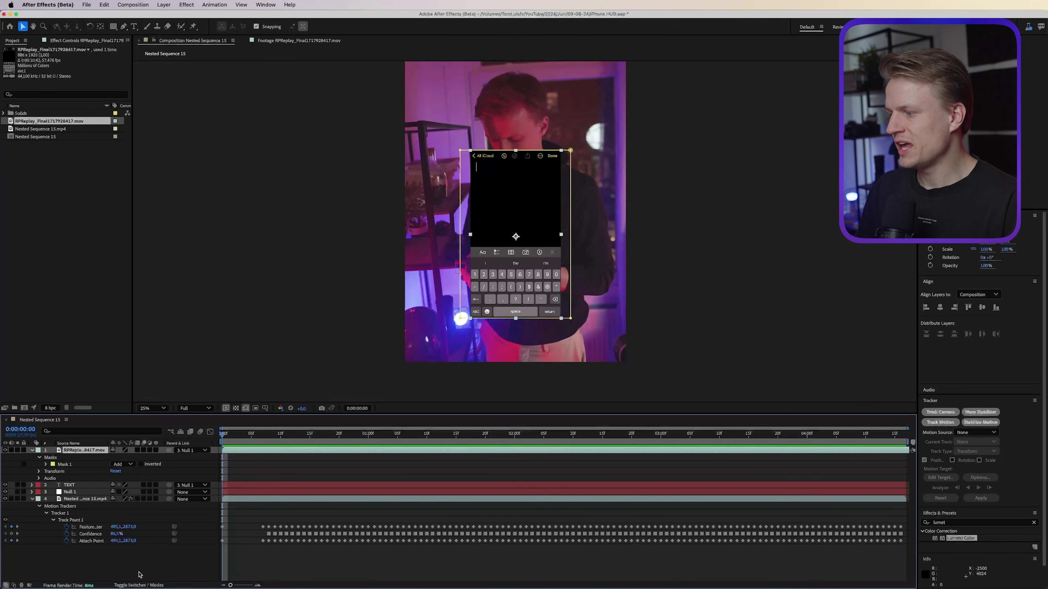
left_click(138, 585)
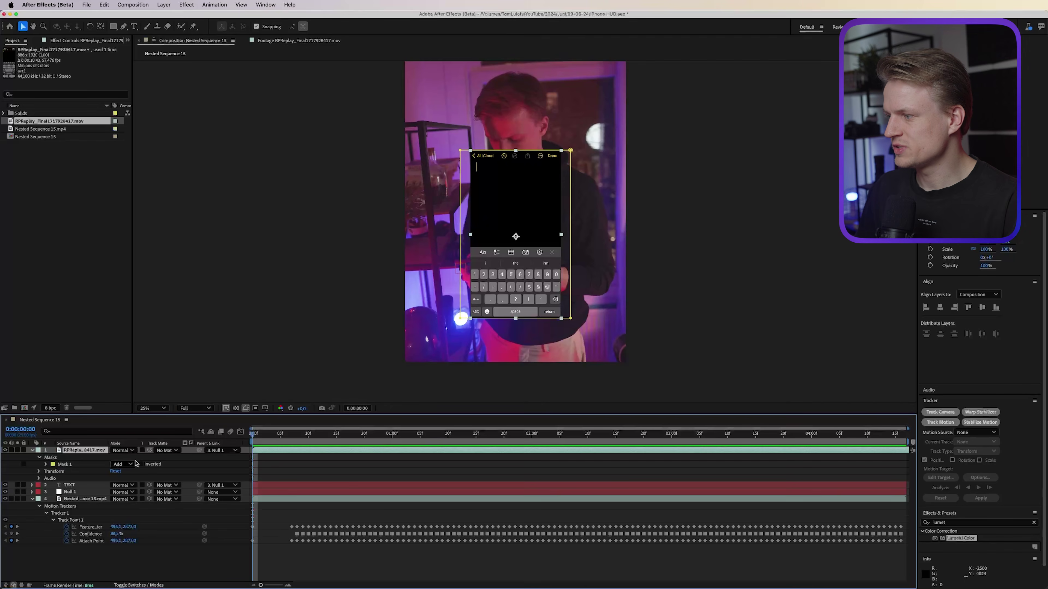
left_click(119, 450)
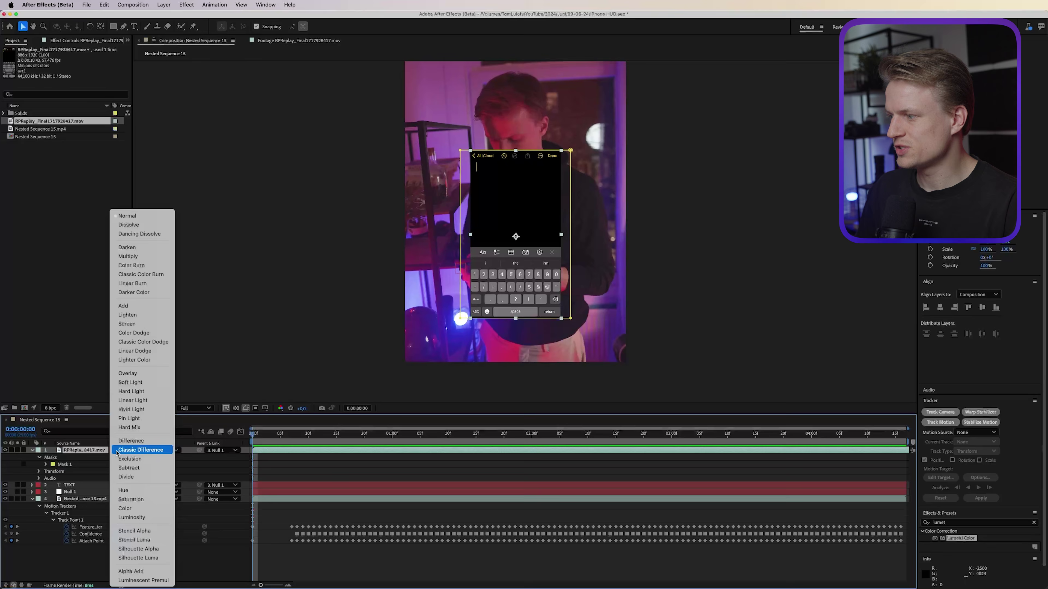
left_click(127, 323)
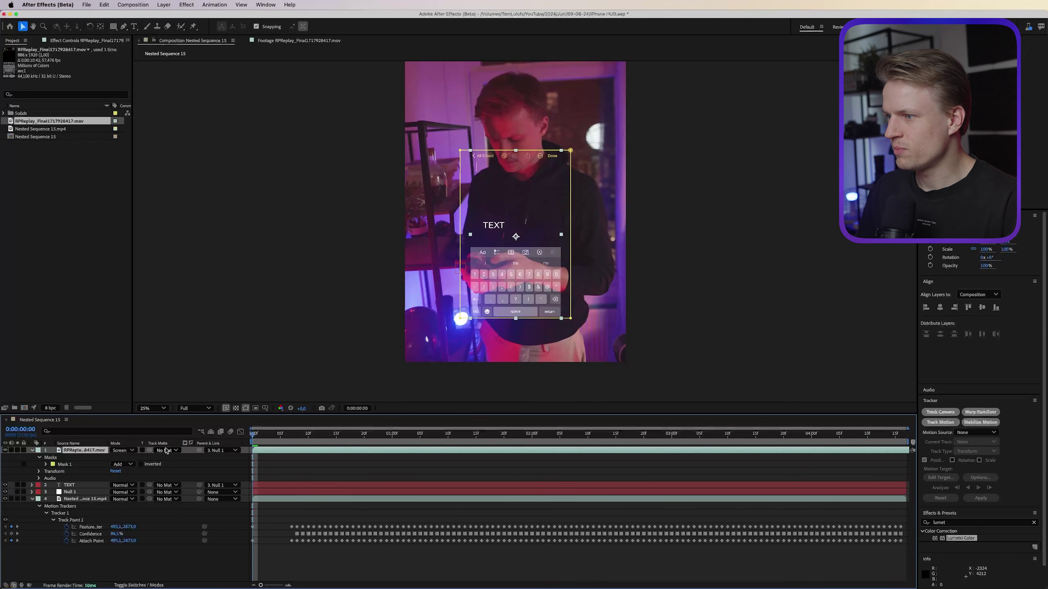
Find the Glow effect and apply it to the screen recording layer.
left_click(982, 523)
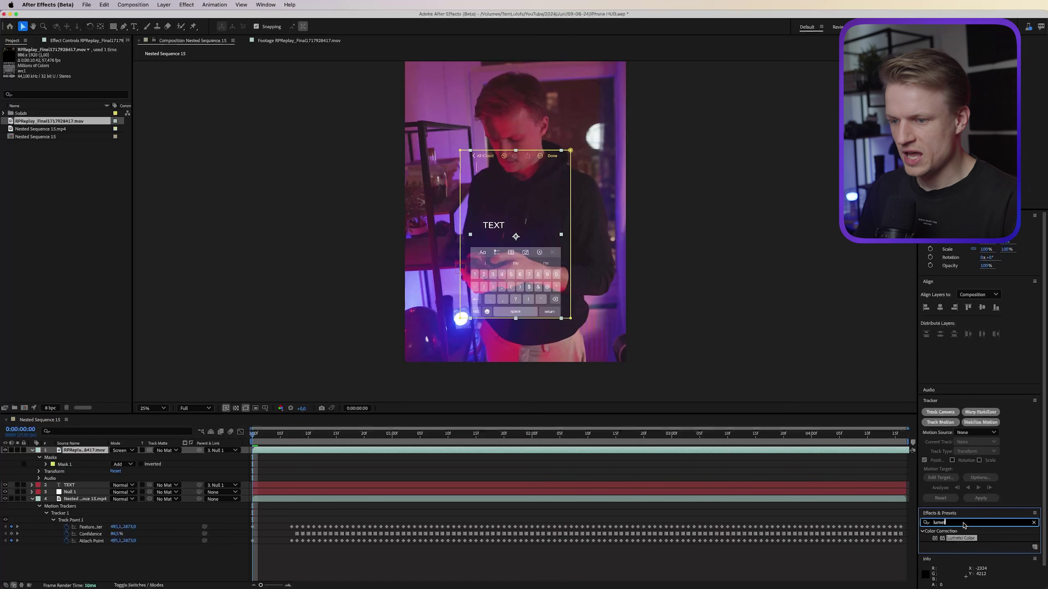
type("glow")
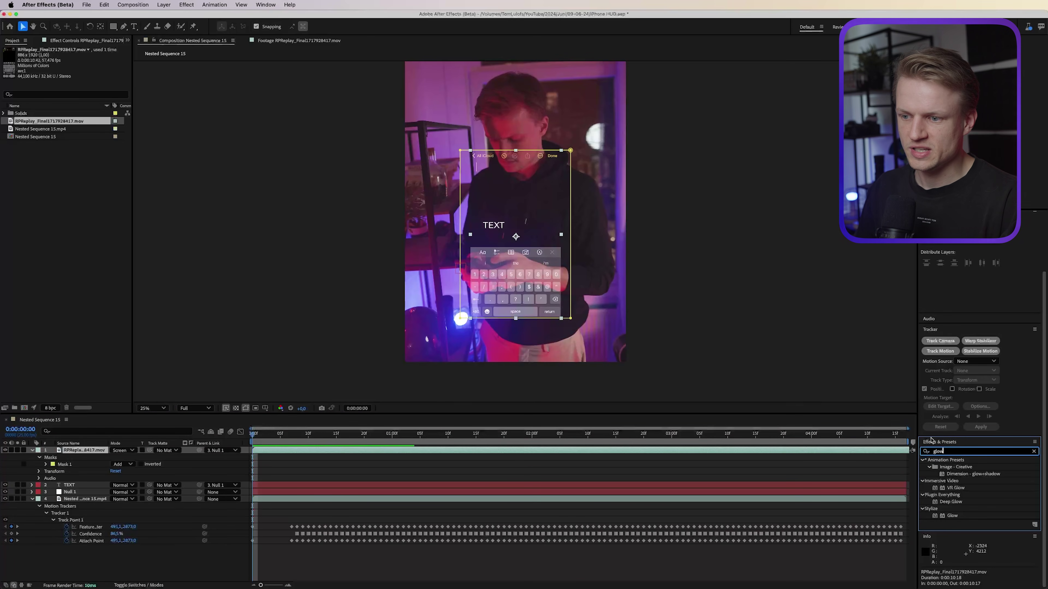
double_click(950, 514)
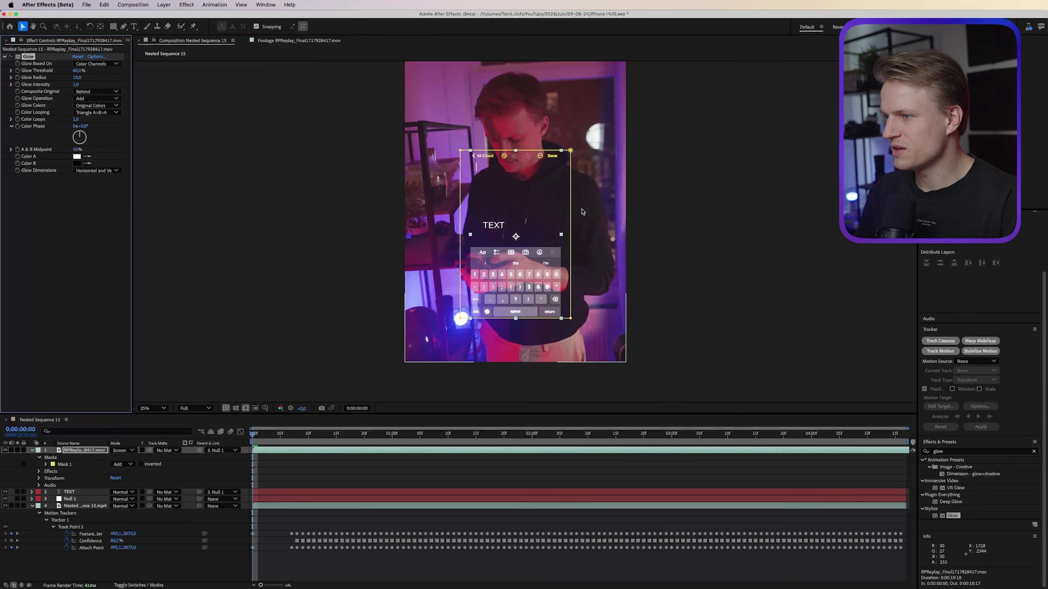
key("period")
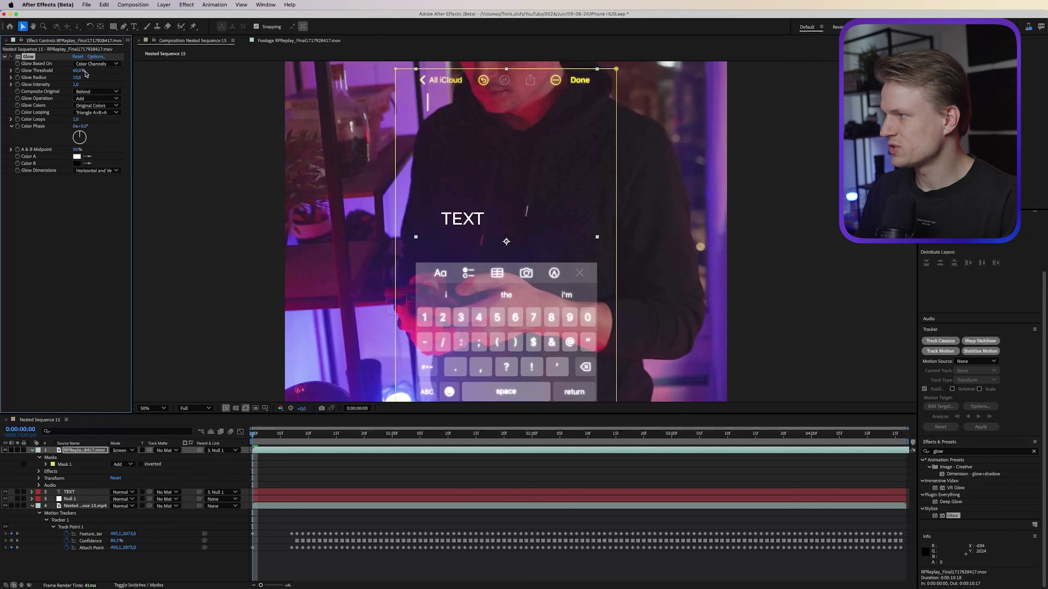
Try a Tint effect on the screen recording with white mapped to red (FF0000), and remove the effect.
left_click_drag(86, 78, 78, 78)
key("super+5")
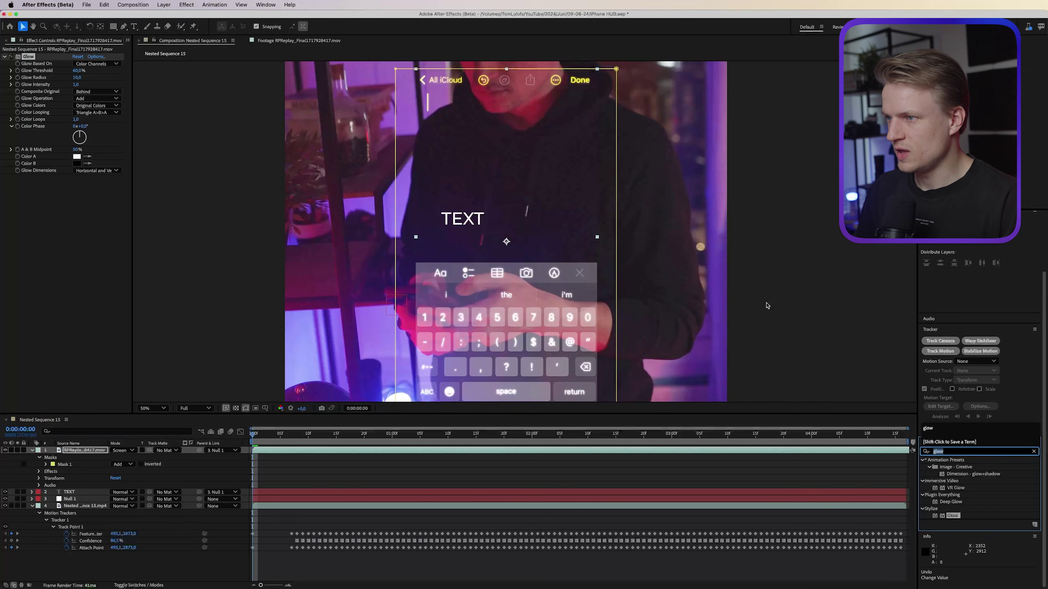
type("tint")
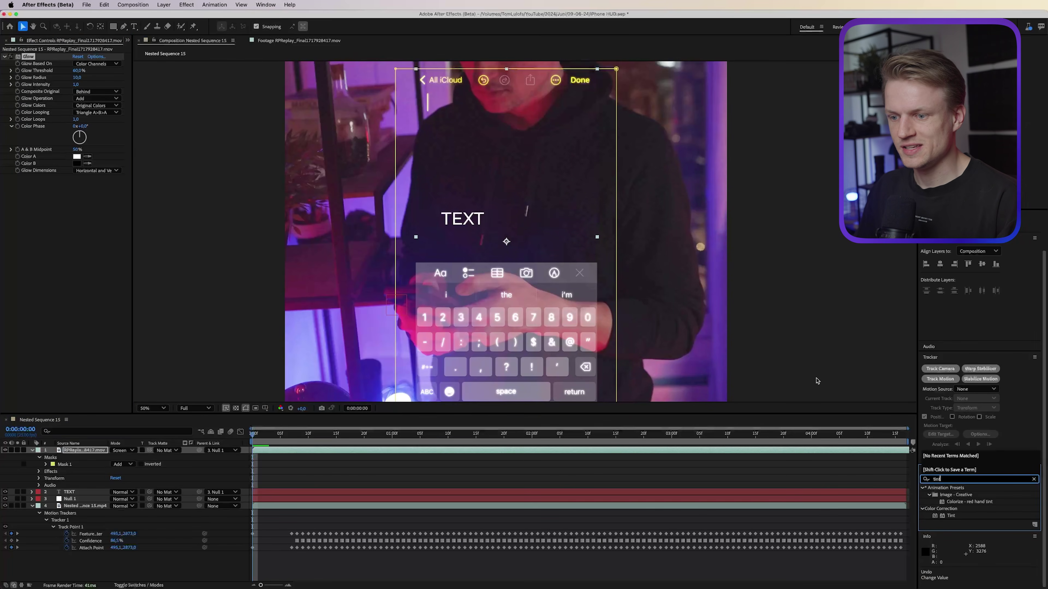
double_click(951, 516)
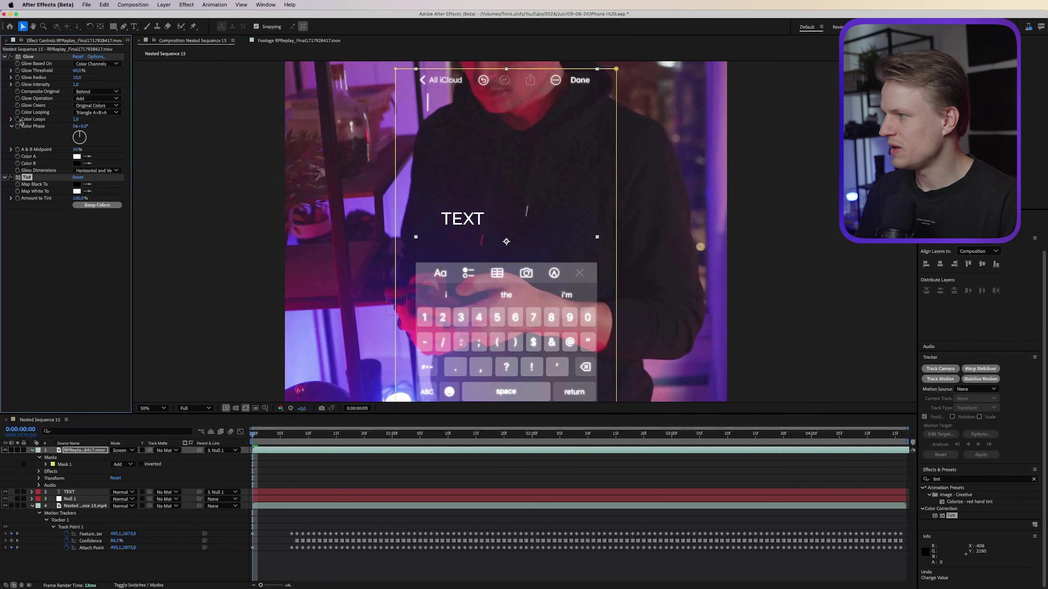
left_click(76, 191)
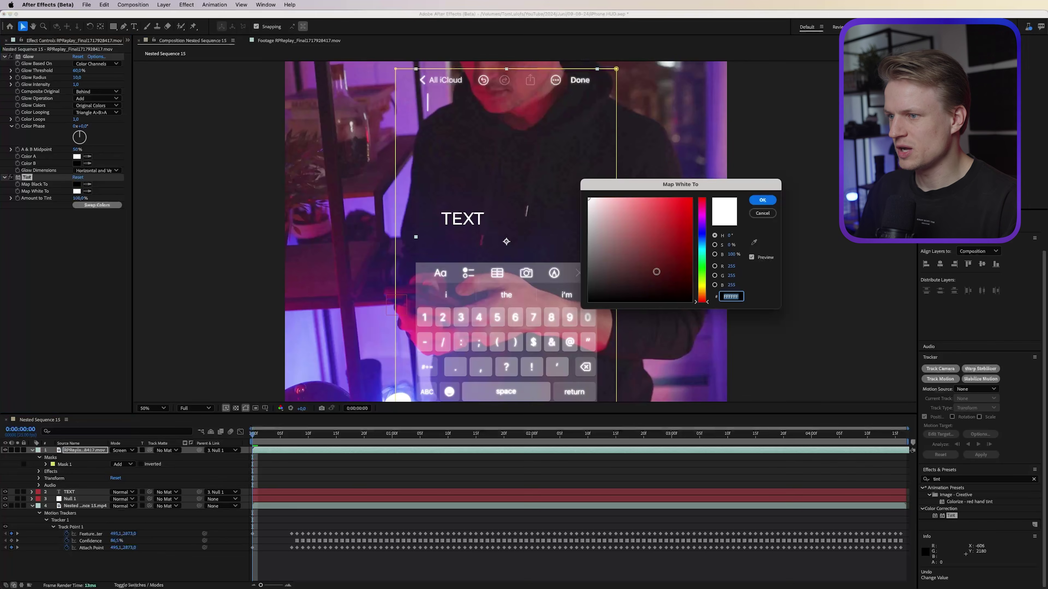
type("ff0000")
key("Return")
scroll(542, 277, "down", 1)
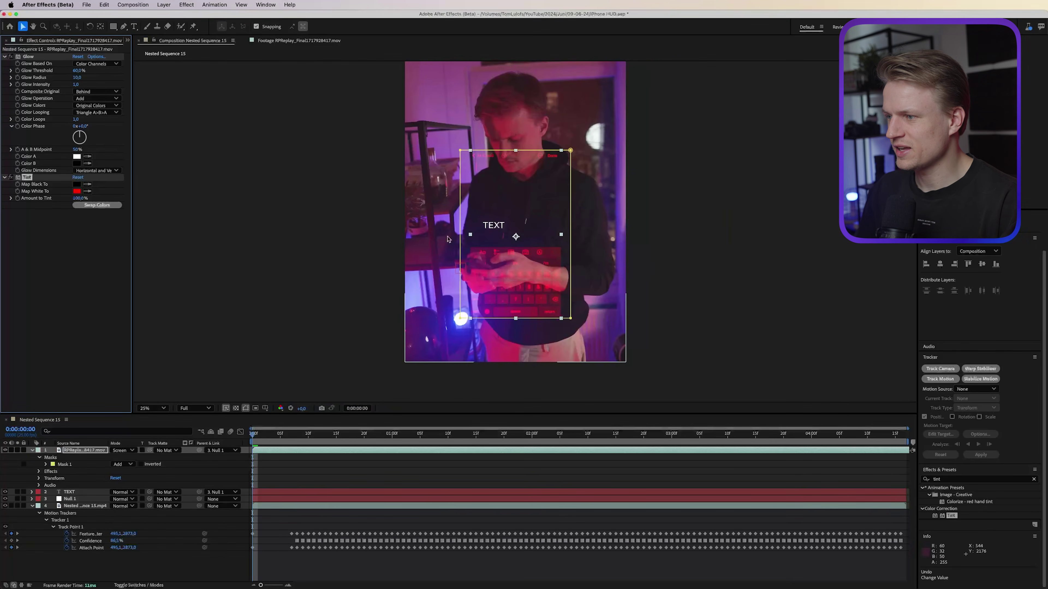
key("Delete")
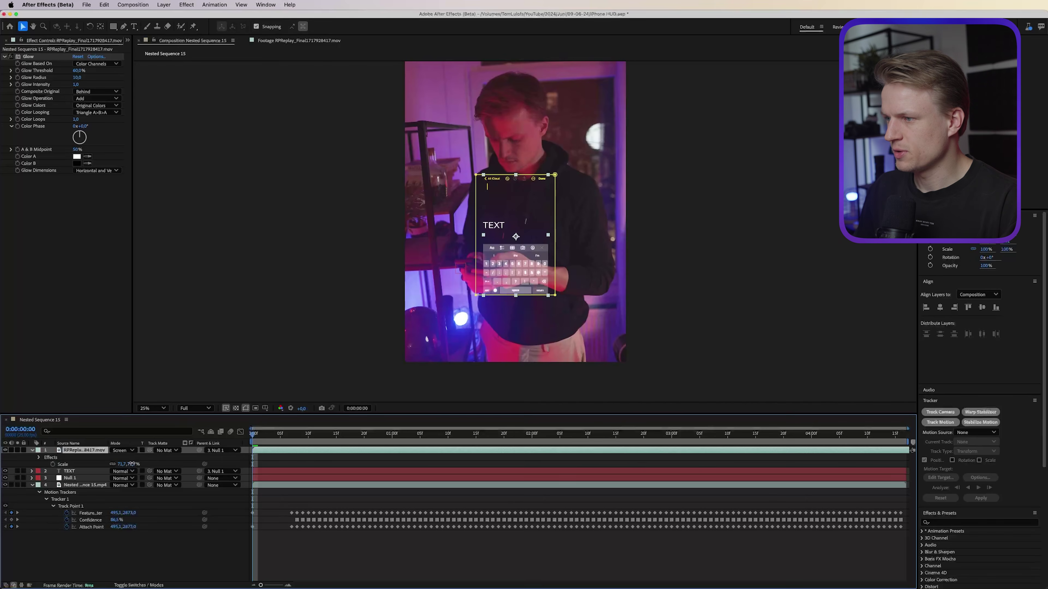
Scale the screen recording to 81.3% and move it above the hands, partly overlapping the man's face.
left_click_drag(131, 464, 174, 467)
left_click_drag(523, 277, 559, 224)
scroll(559, 224, "up", 2)
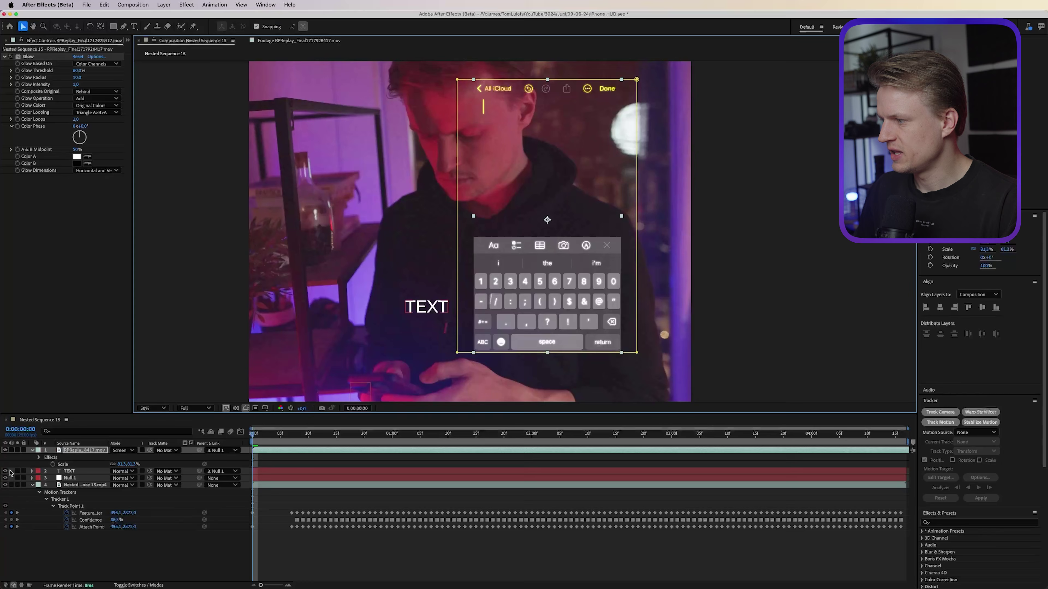
Delete the TEXT layer from the composition.
left_click(66, 471)
key("Delete")
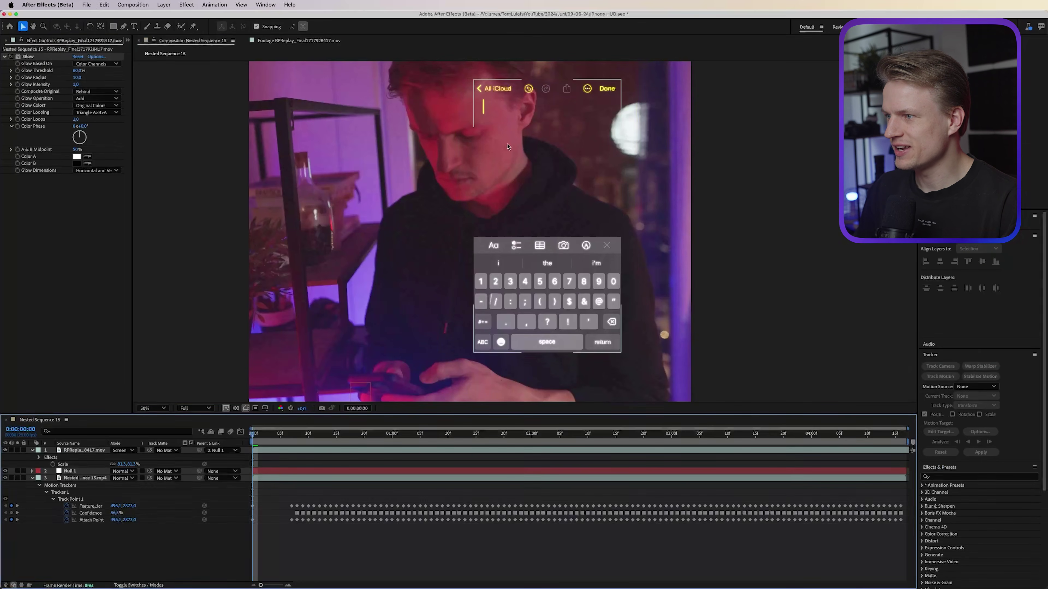
Time-stretch the screen recording layer with a stretch factor of 50.
scroll(505, 253, "down", 2)
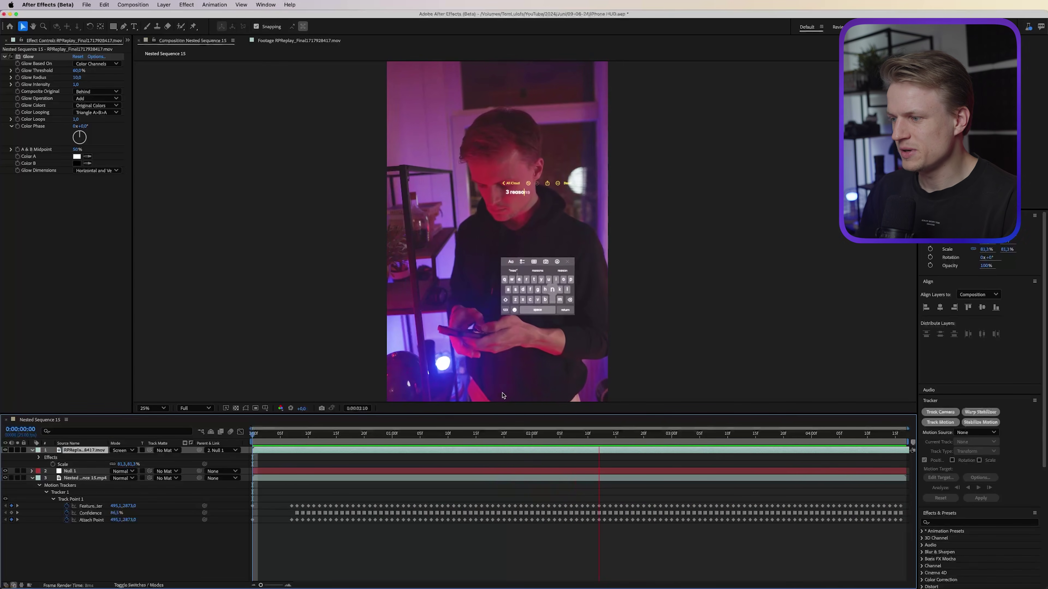
right_click(72, 451)
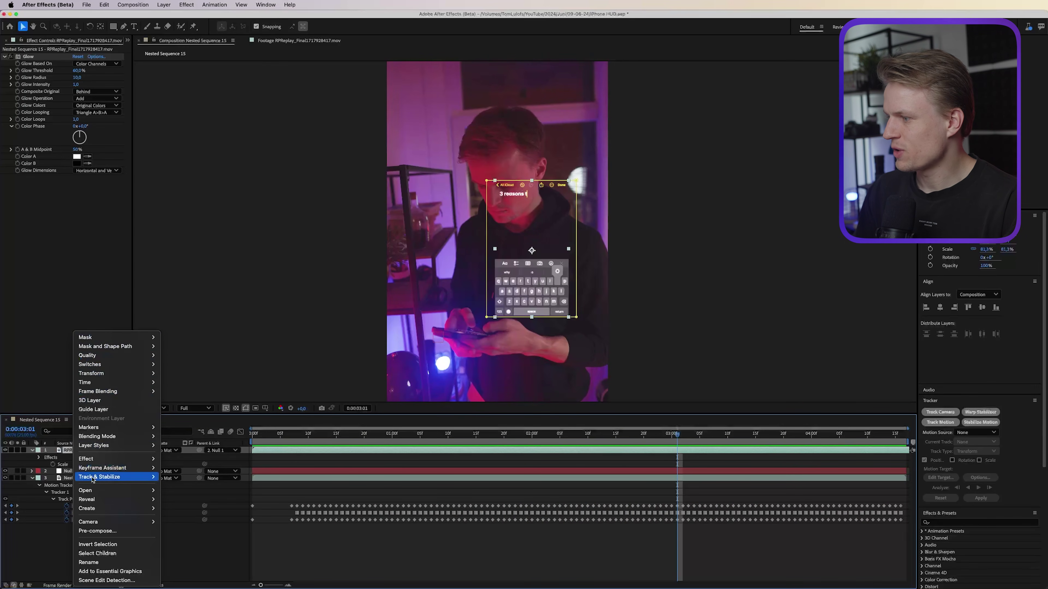
mouse_move(124, 383)
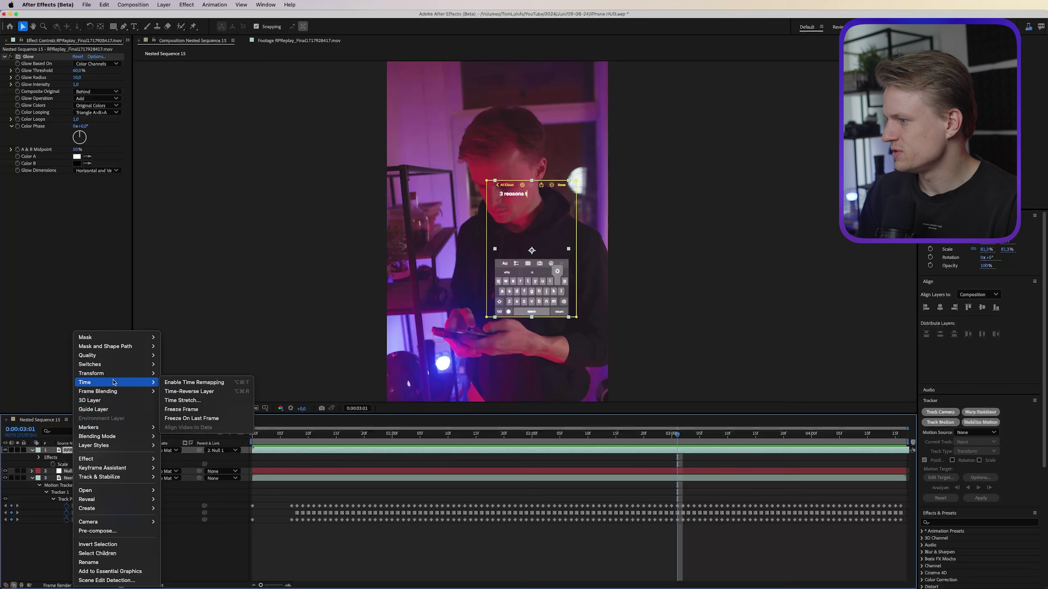
left_click(198, 401)
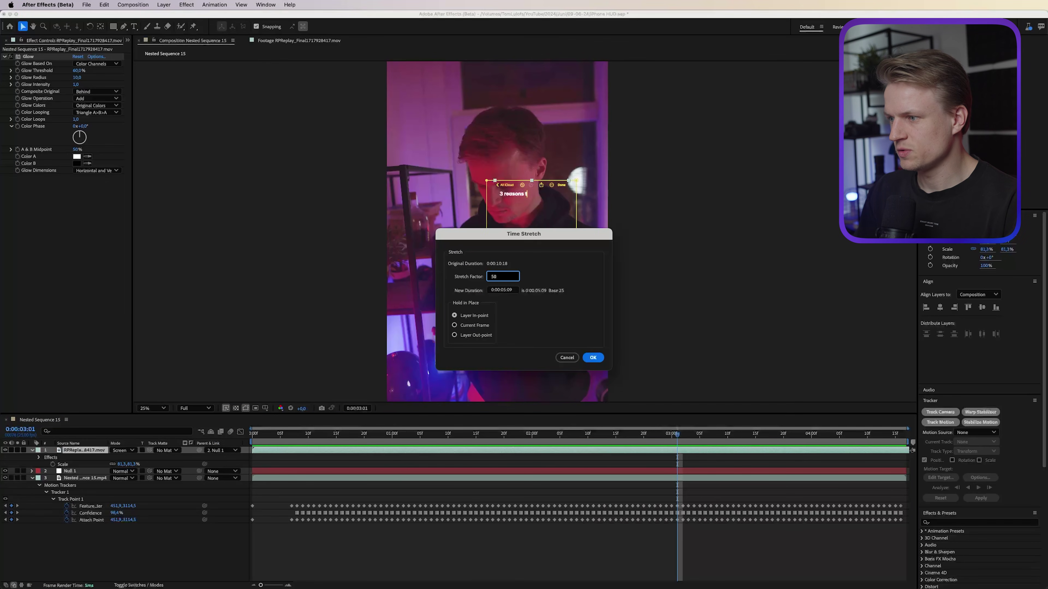
type("50")
key("Return")
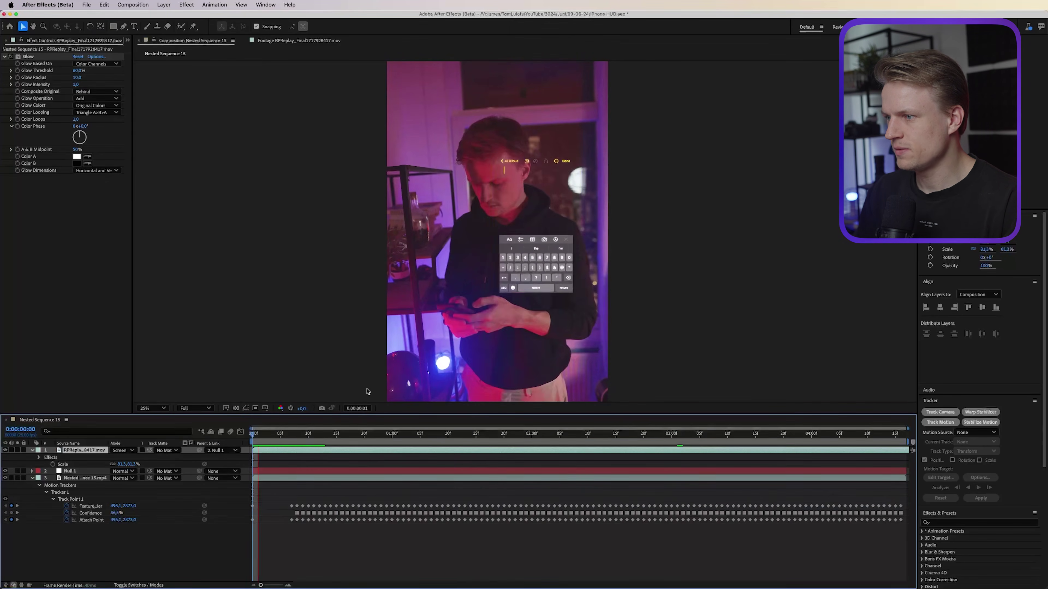
Go to 0:00:02:05 and add a new adjustment layer to the composition.
left_click(671, 432)
left_click_drag(671, 431, 559, 431)
scroll(545, 284, "up", 2)
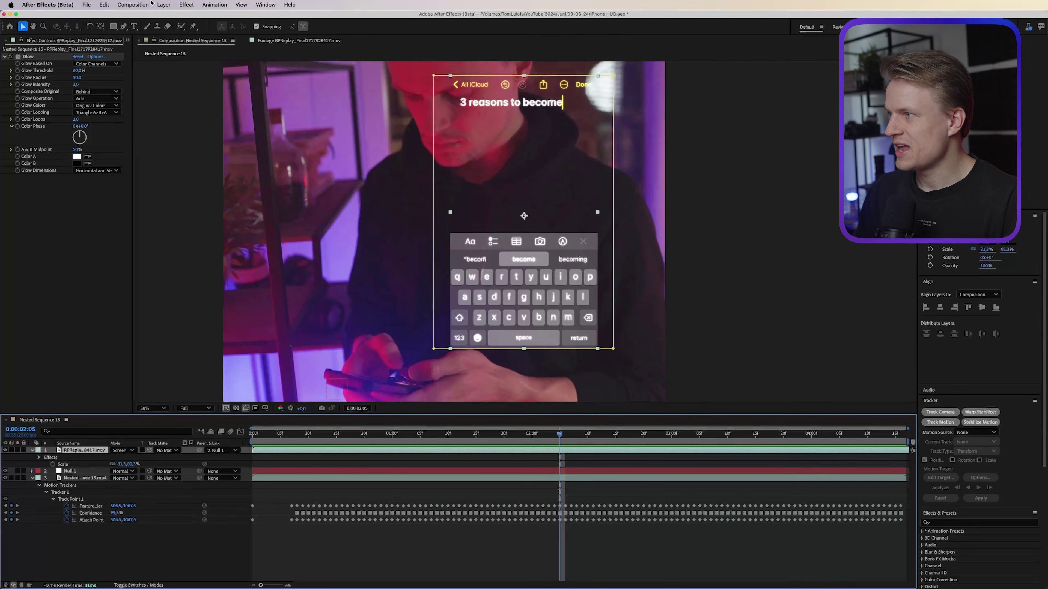
left_click(162, 4)
mouse_move(162, 18)
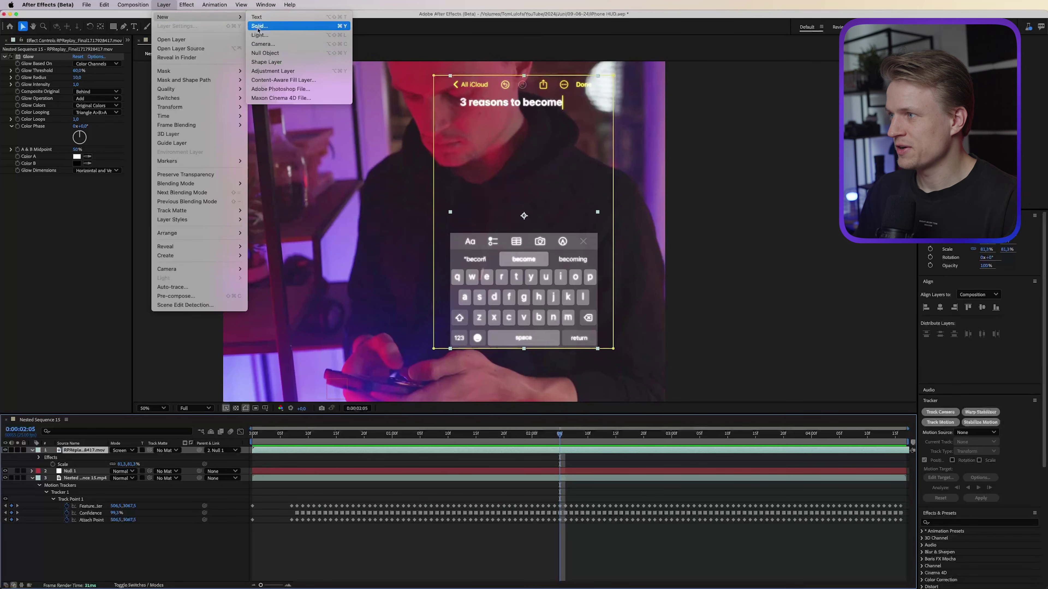
left_click(273, 71)
Place a duplicate of the screen recording above the adjustment layer, without the Glow effect and in Normal blending mode.
left_click(79, 457)
key("super+d")
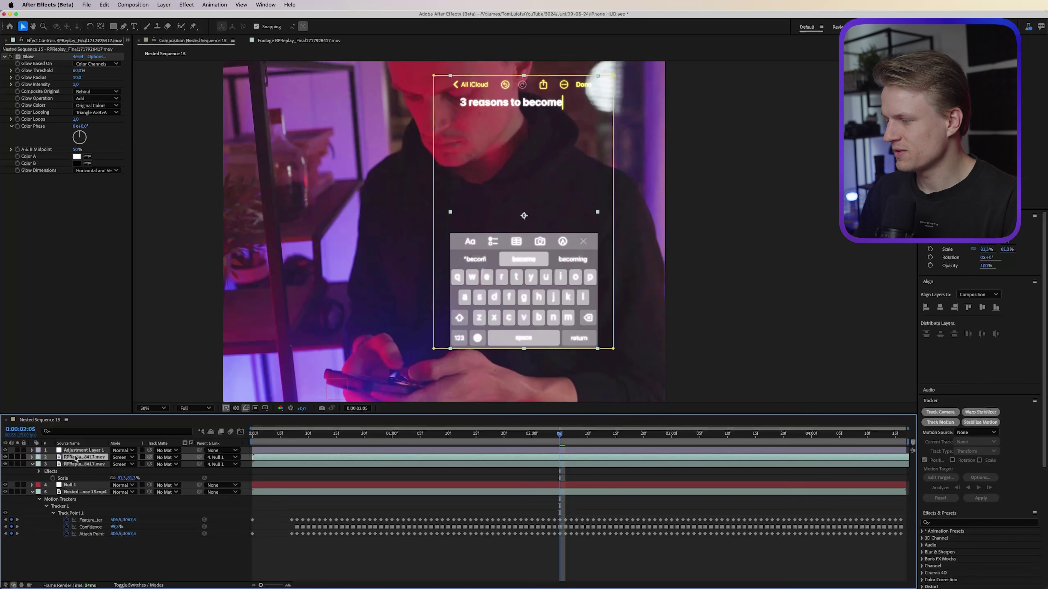
left_click_drag(77, 451, 77, 453)
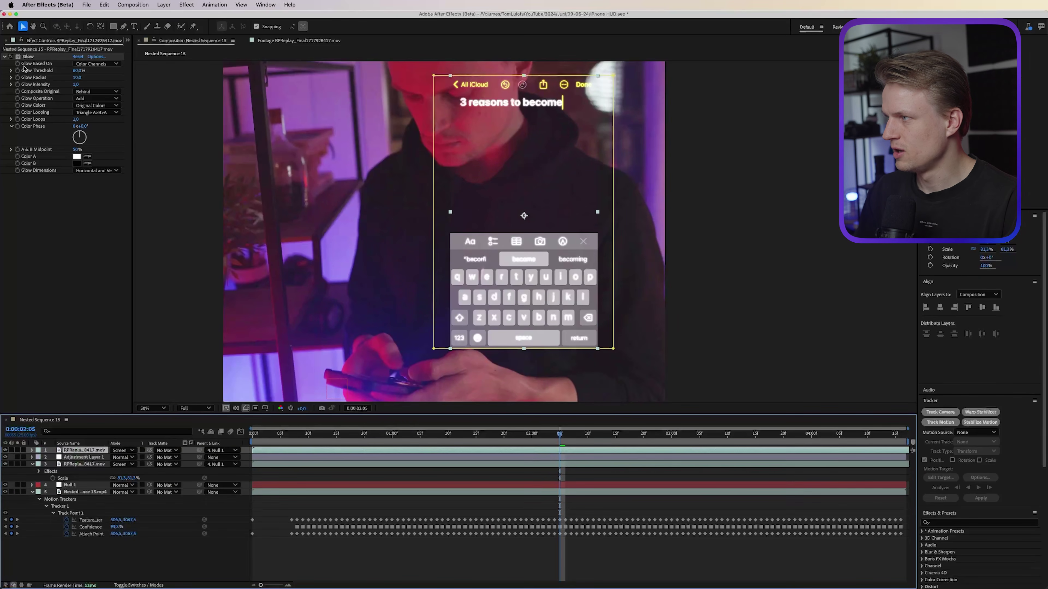
key("Delete")
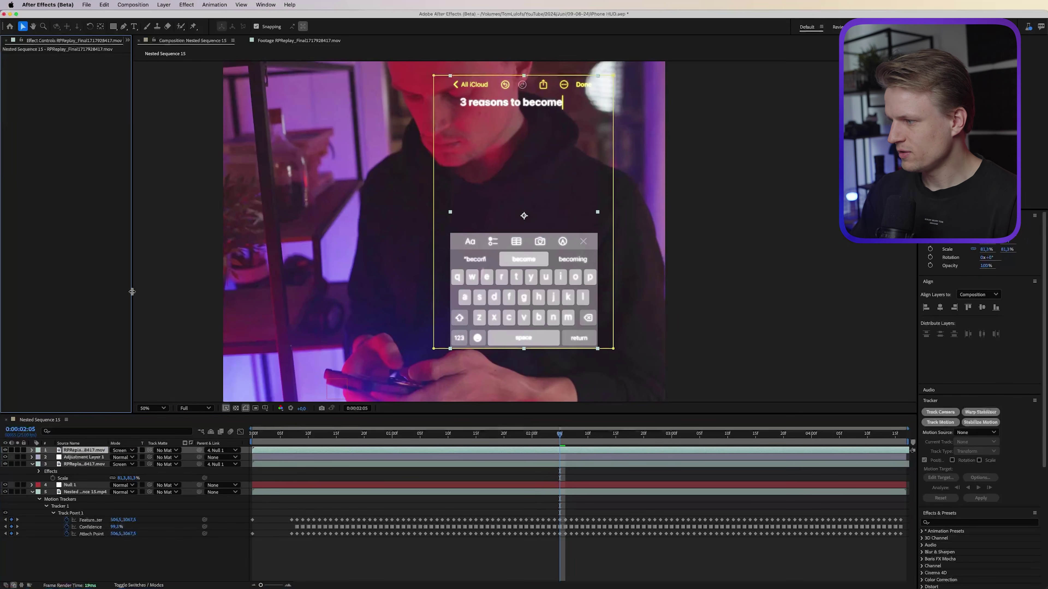
left_click(122, 451)
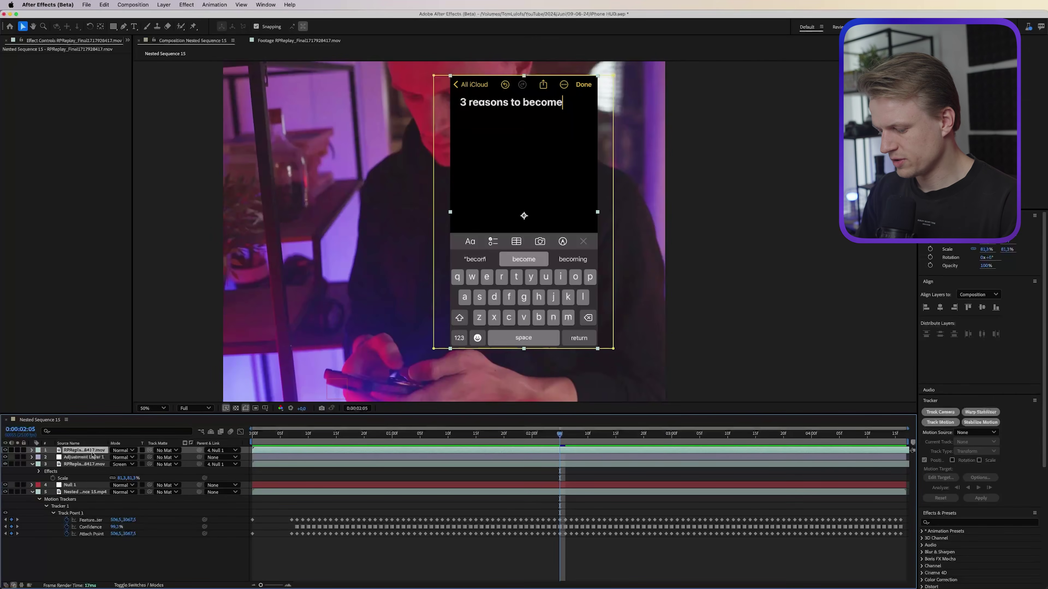
Rename the duplicated screen recording layer as Mask.
key("Return")
type("Ma")
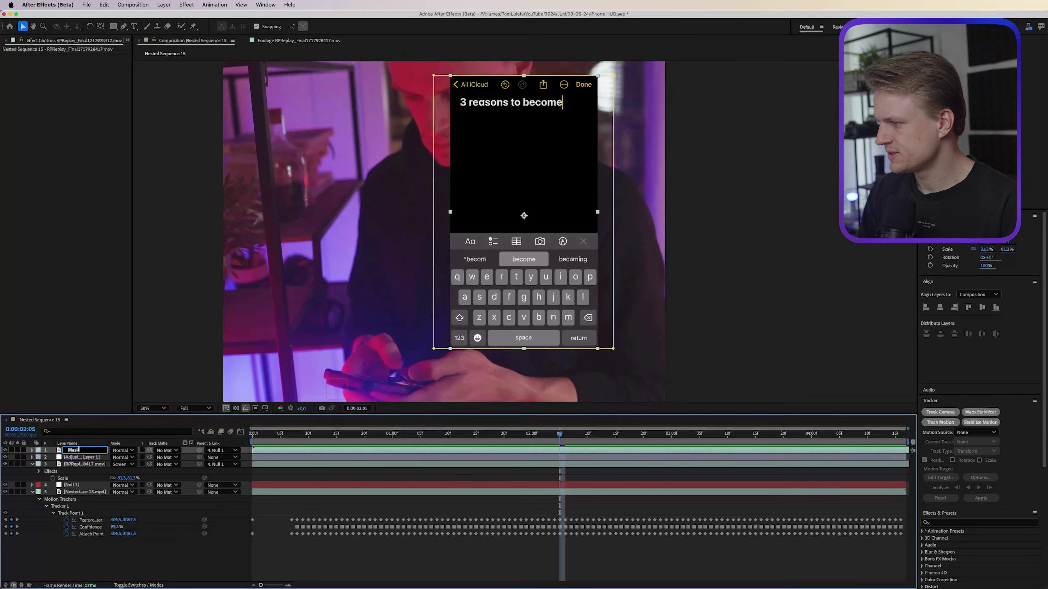
type("sk")
key("Return")
Parent the Mask and adjustment layers to the original screen recording, and use Mask as the adjustment layer's track matte.
left_click_drag(200, 452, 82, 465)
left_click_drag(200, 458, 100, 465)
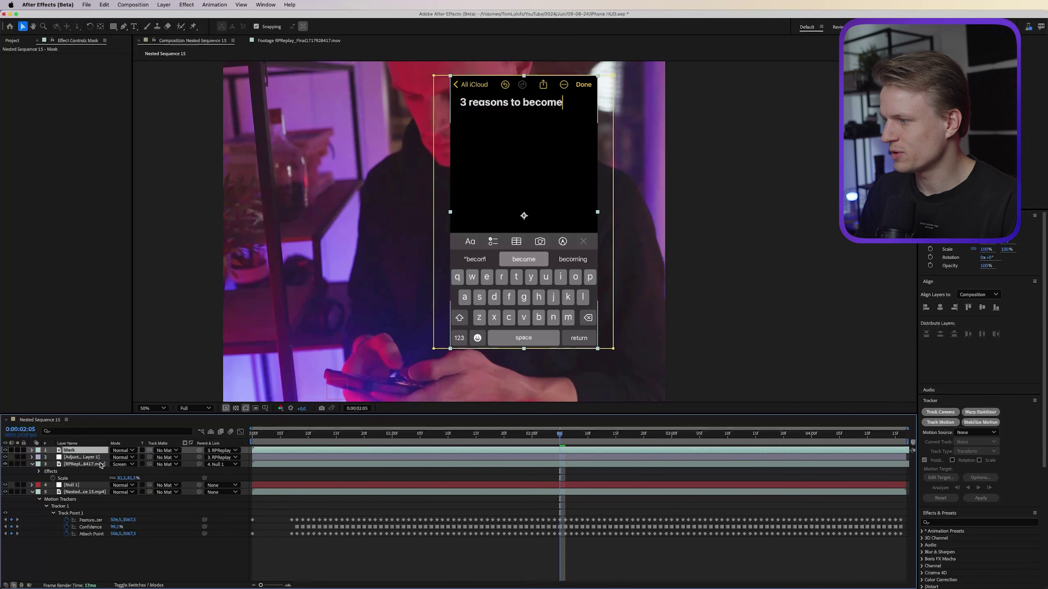
left_click(167, 464)
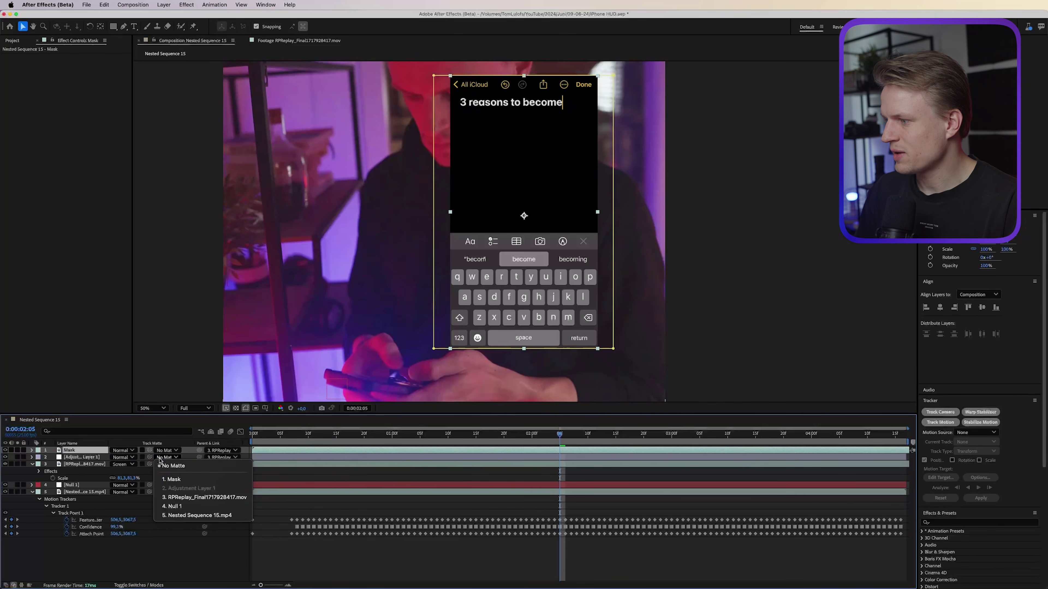
left_click(187, 480)
Rename the adjustment layer as Blur.
left_click(81, 456)
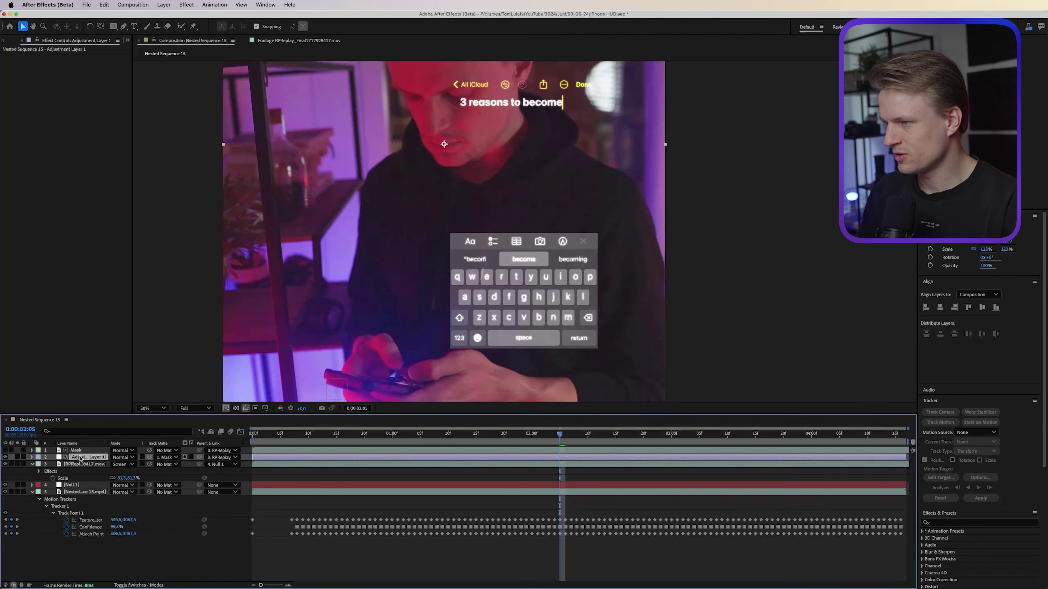
key("Return")
type("Blur")
Apply Gaussian Blur to the Blur layer with a Blurriness of about 56.8.
left_click(965, 523)
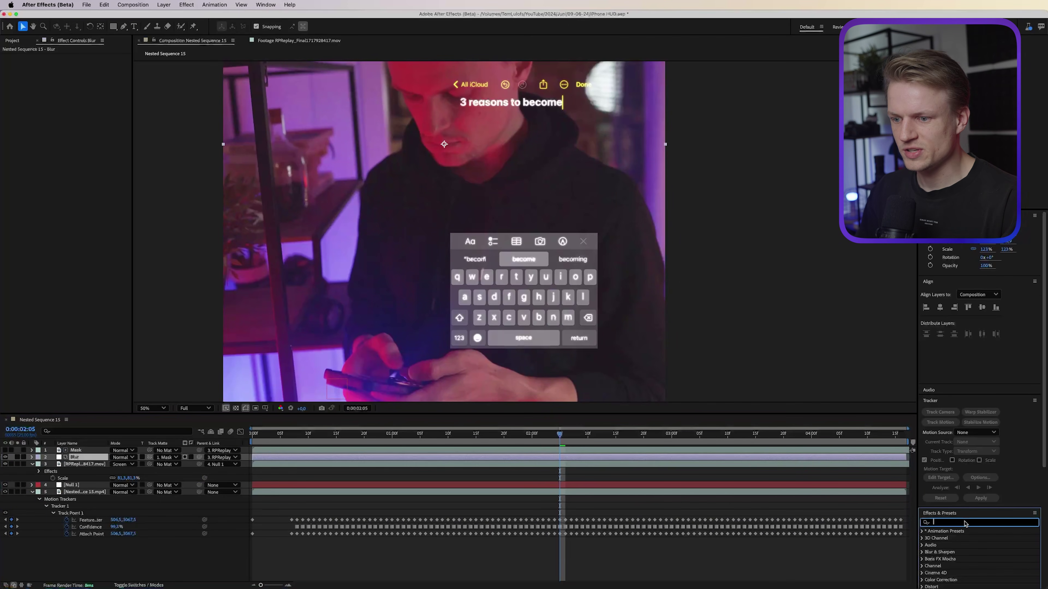
type("gaus")
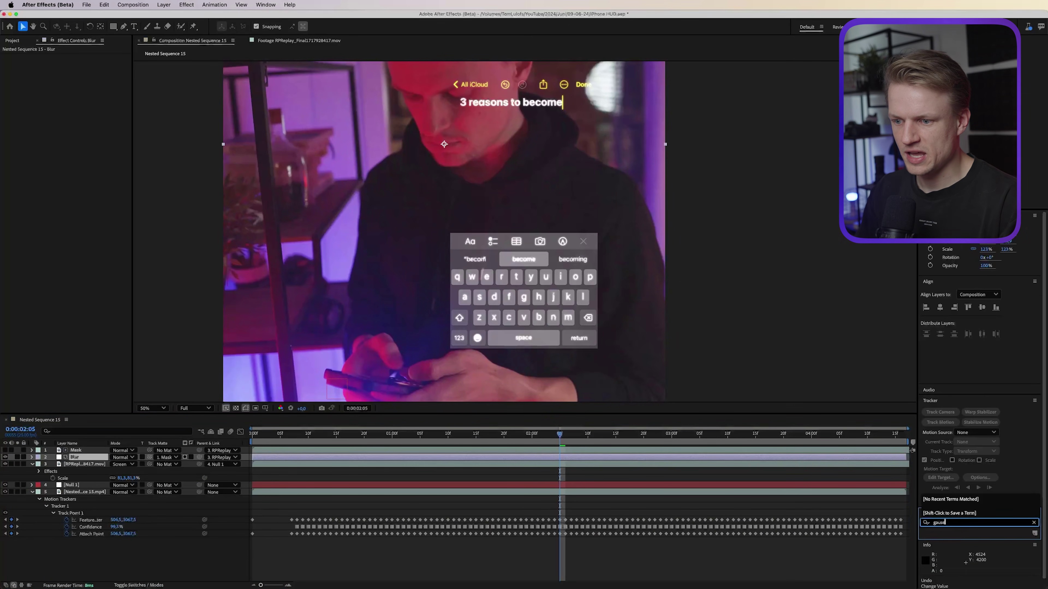
double_click(961, 539)
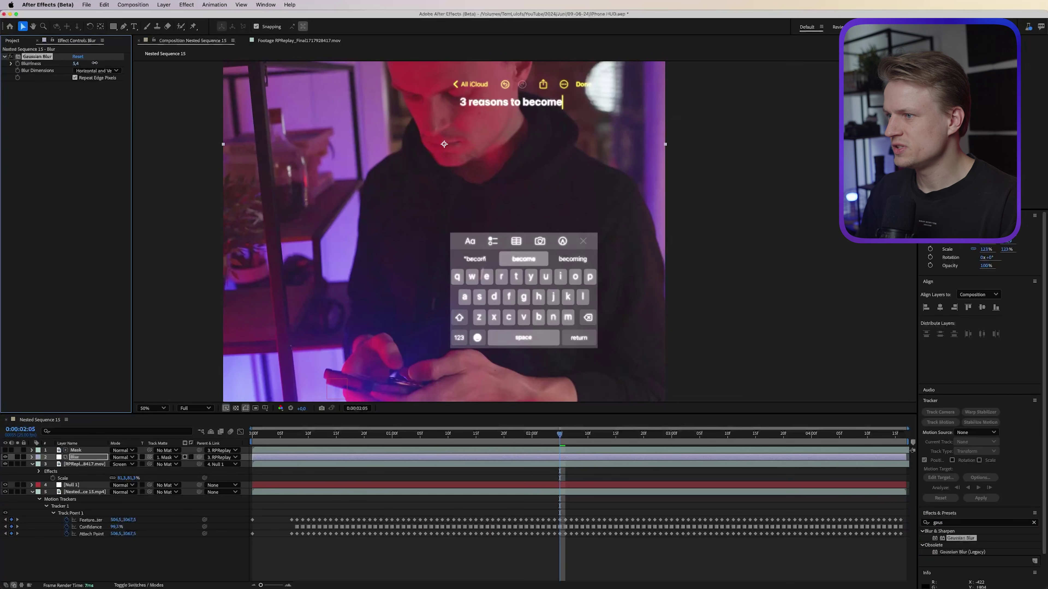
left_click_drag(219, 51, 292, 50)
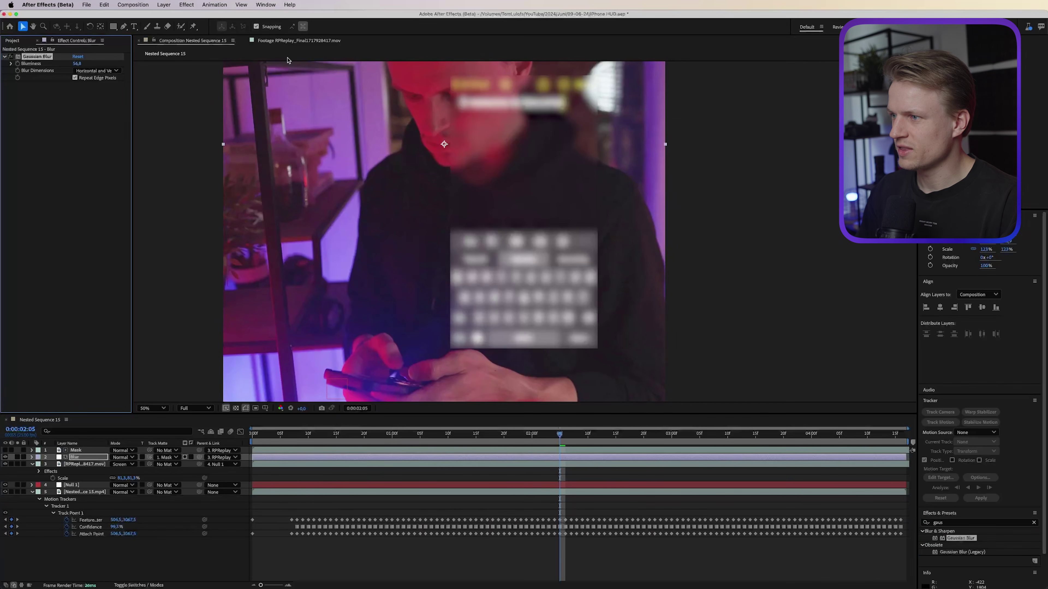
Move the glowing screen recording to the top of the layer stack, above Mask and Blur, and inspect the frosted background.
left_click(88, 465)
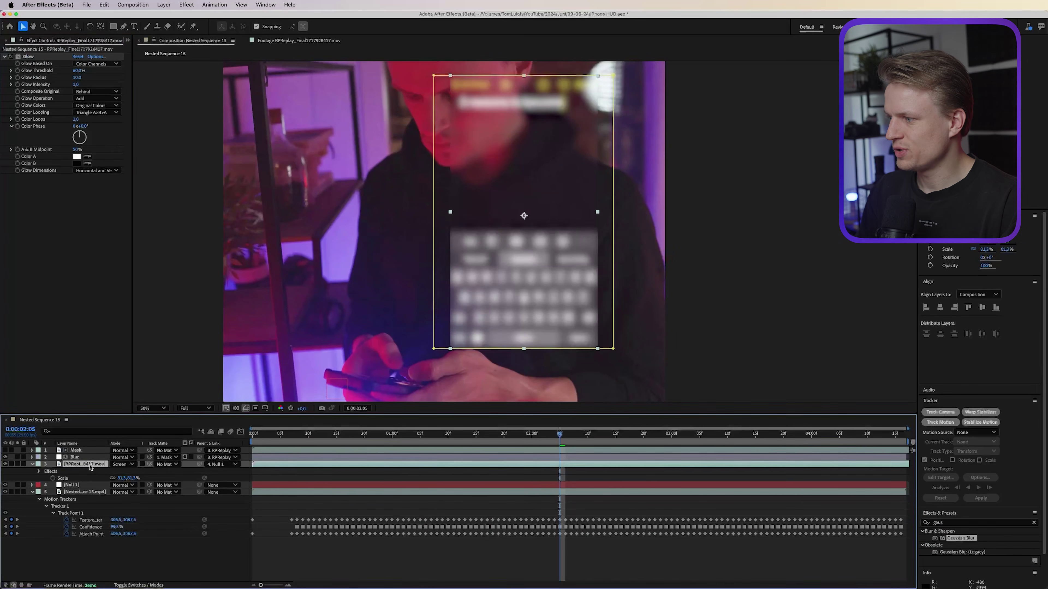
left_click_drag(91, 466, 89, 447)
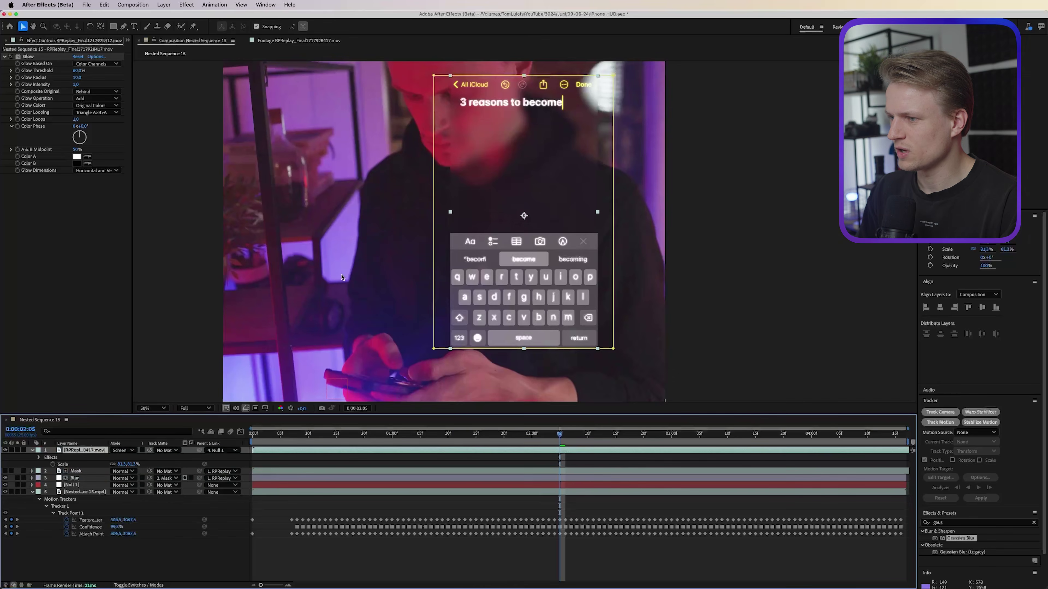
left_click_drag(361, 262, 392, 306)
key("v")
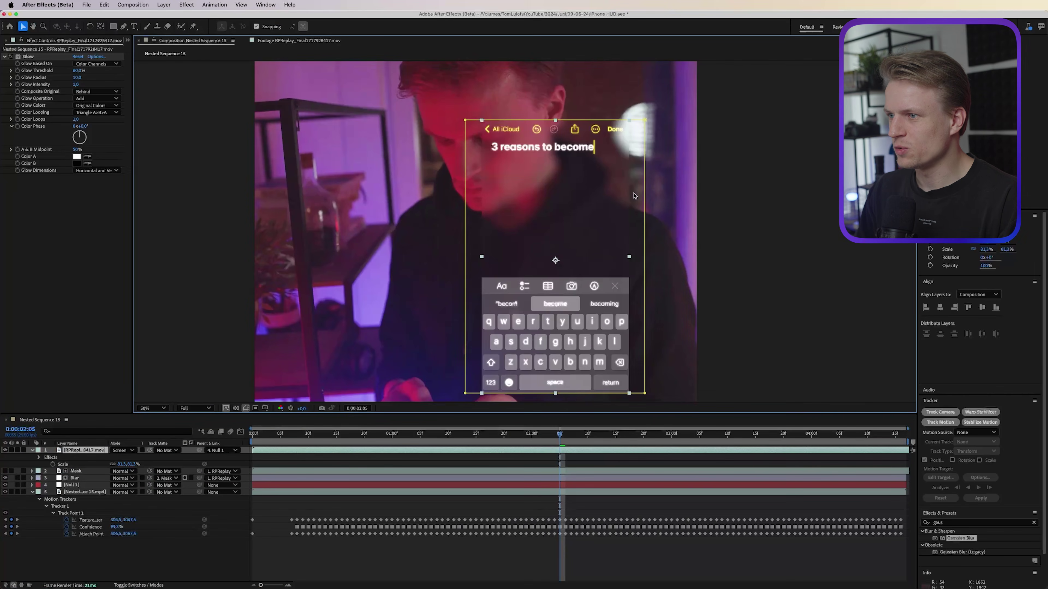
scroll(613, 159, "up", 4)
scroll(456, 316, "down", 4)
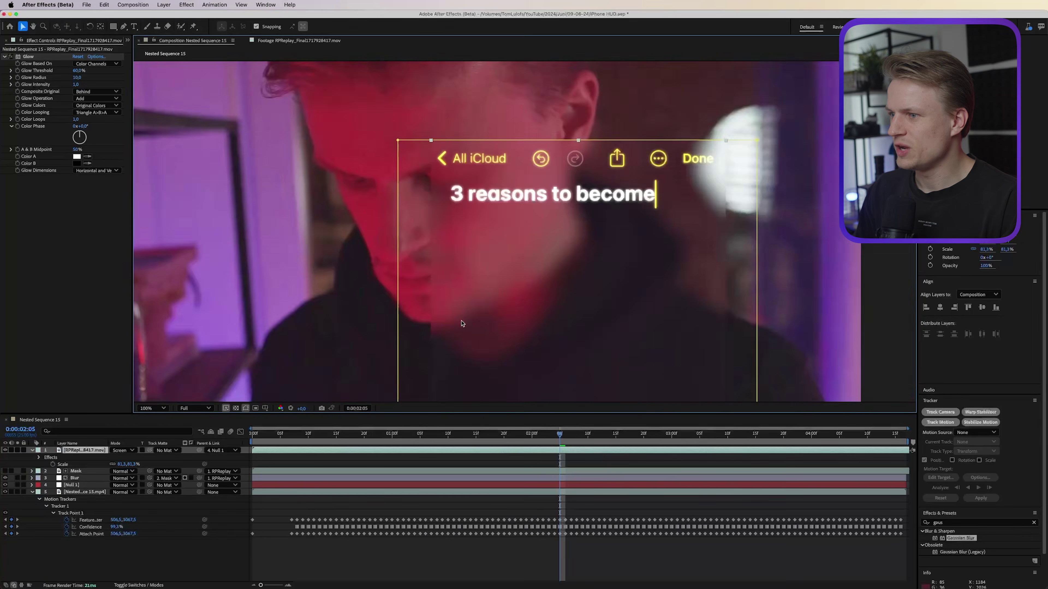
scroll(484, 333, "down", 3)
scroll(462, 247, "right", 2)
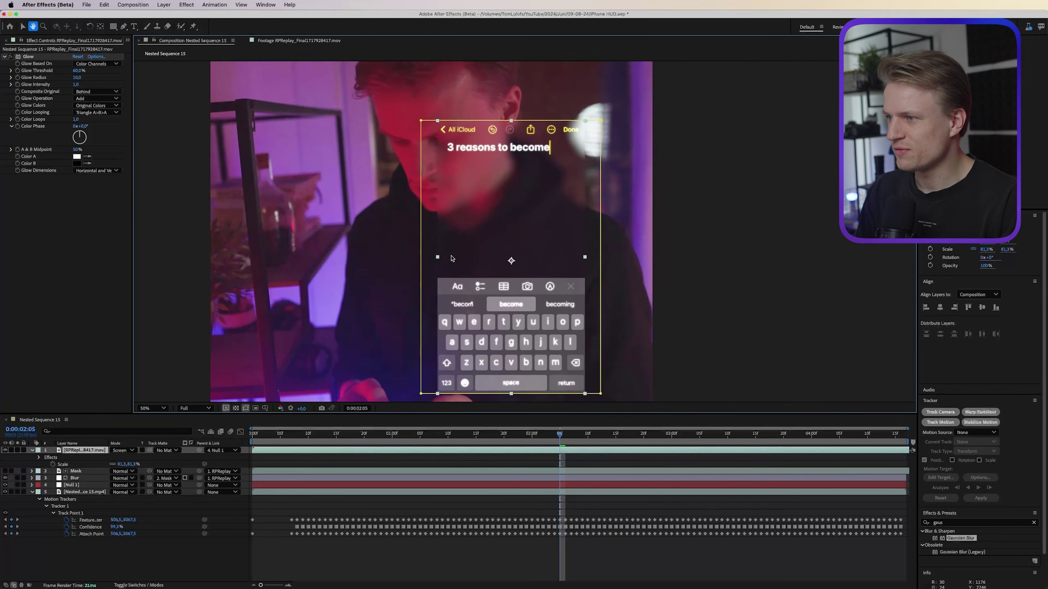
Make the screen recording and Mask layers 3D layers.
key("shift+Page_Up")
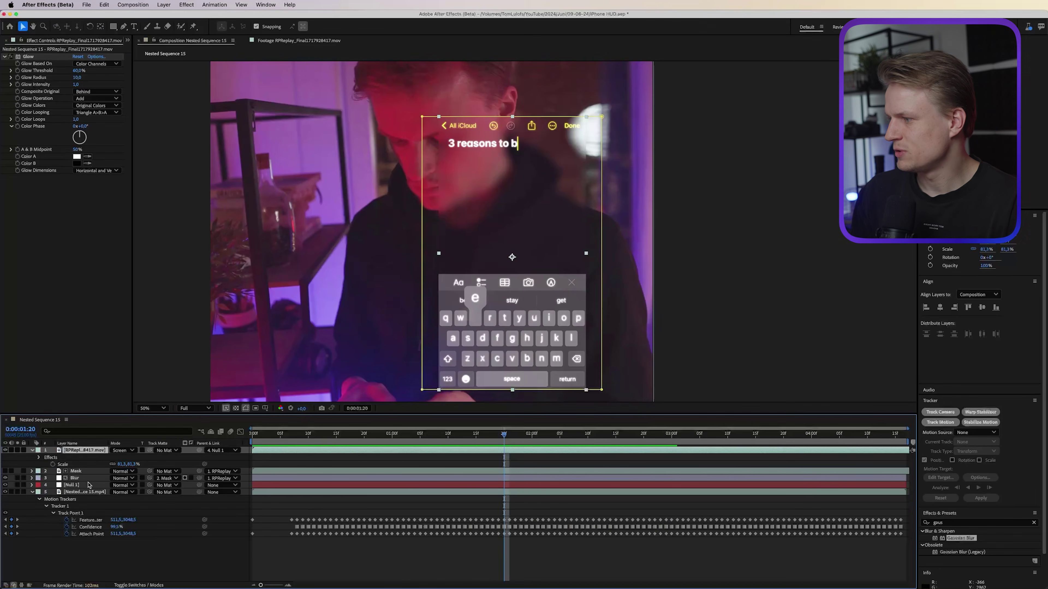
key("F4")
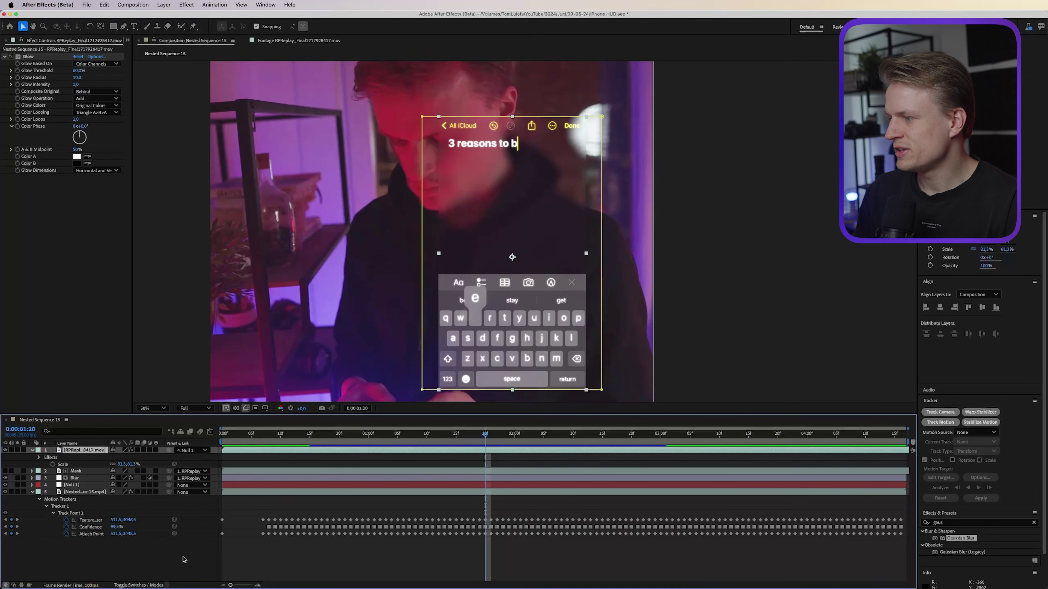
left_click(155, 450)
left_click(156, 450)
left_click(155, 450)
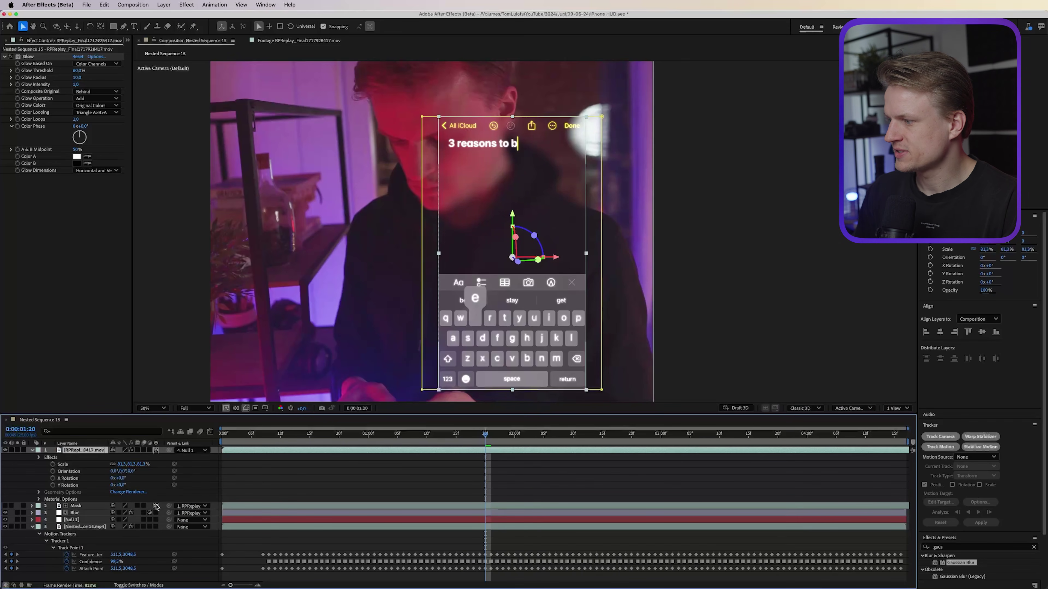
Rotate the screen recording around its Y axis so the phone screen sits at an angle in perspective.
key("r")
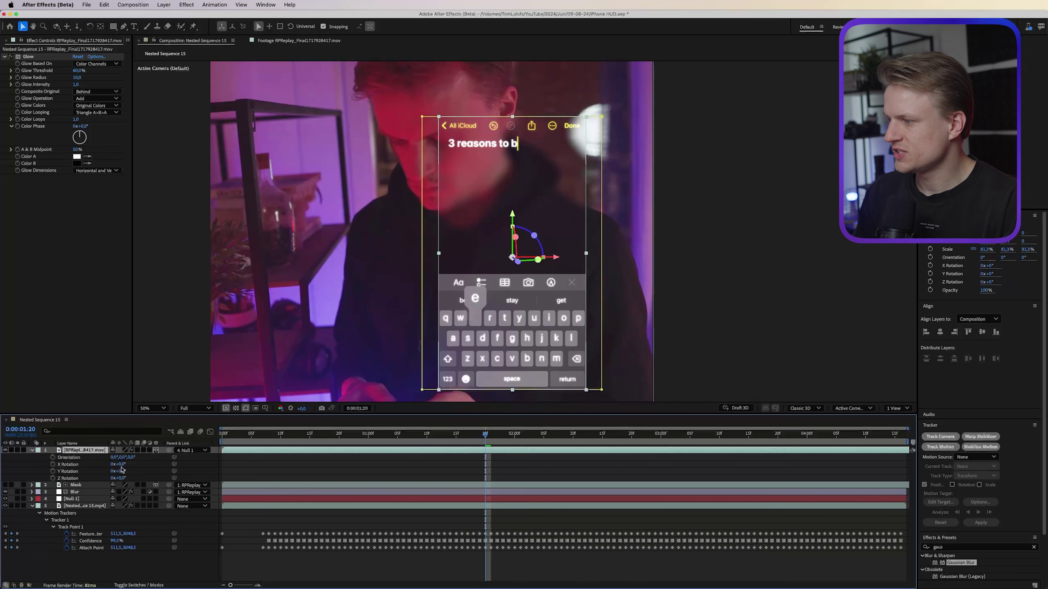
left_click_drag(122, 475, 137, 476)
key("shift+Up")
key("shift+Up")
key("shift+Right")
key("shift+Right")
left_click_drag(278, 431, 223, 432)
key("comma")
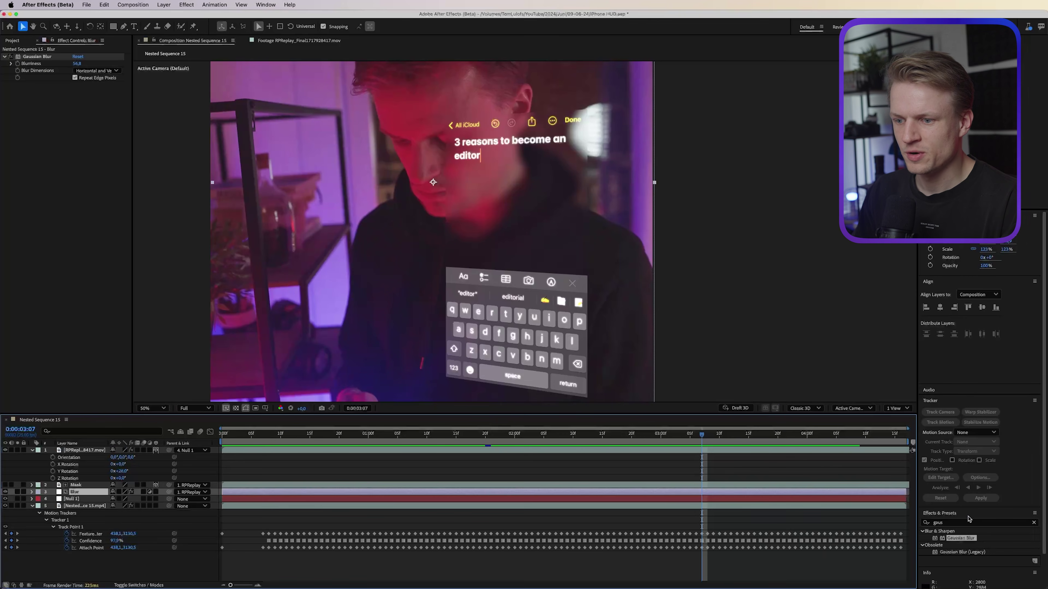
Darken the Blur layer with a Brightness & Contrast effect at Brightness -27, and preview the composition from the start.
left_click(966, 526)
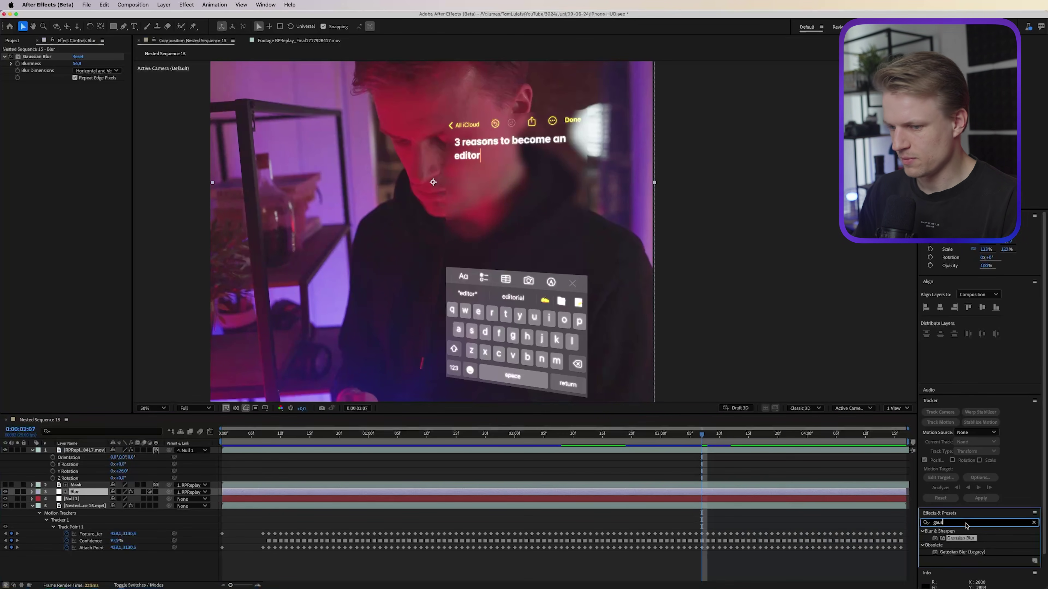
key("BackSpace")
key("BackSpace")
key("BackSpace")
key("BackSpace")
type("brigh")
left_click_drag(955, 569, 75, 492)
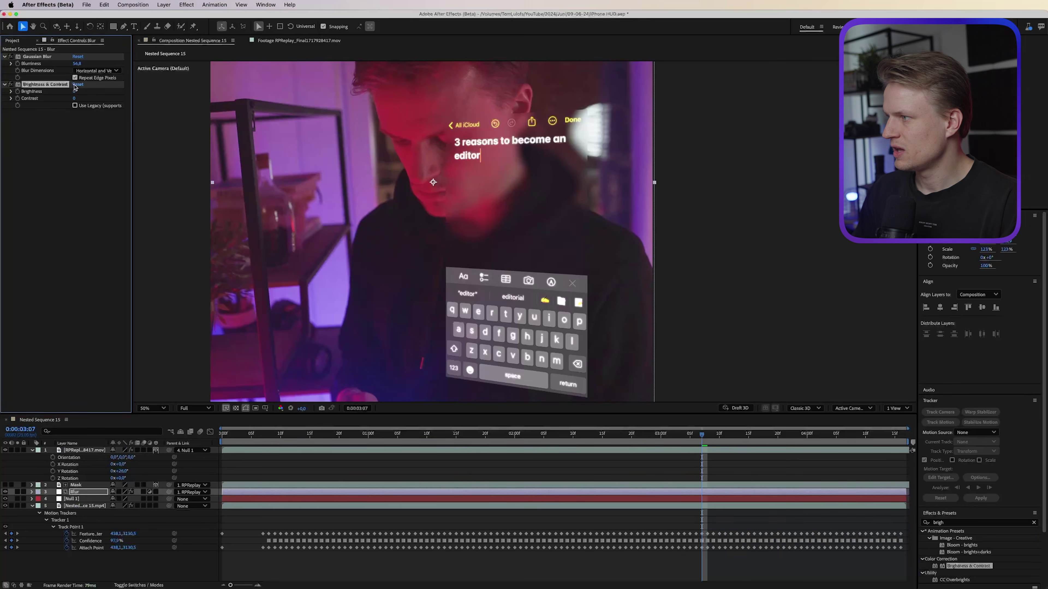
mouse_move(74, 93)
left_mouse_down()
mouse_move(105, 97)
mouse_move(76, 99)
left_mouse_up()
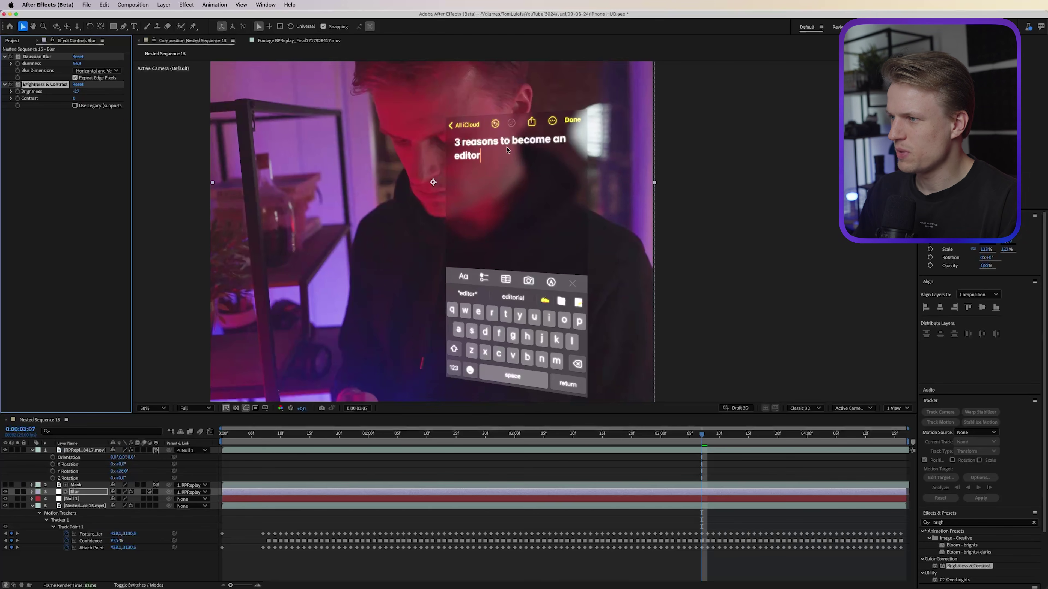
key("comma")
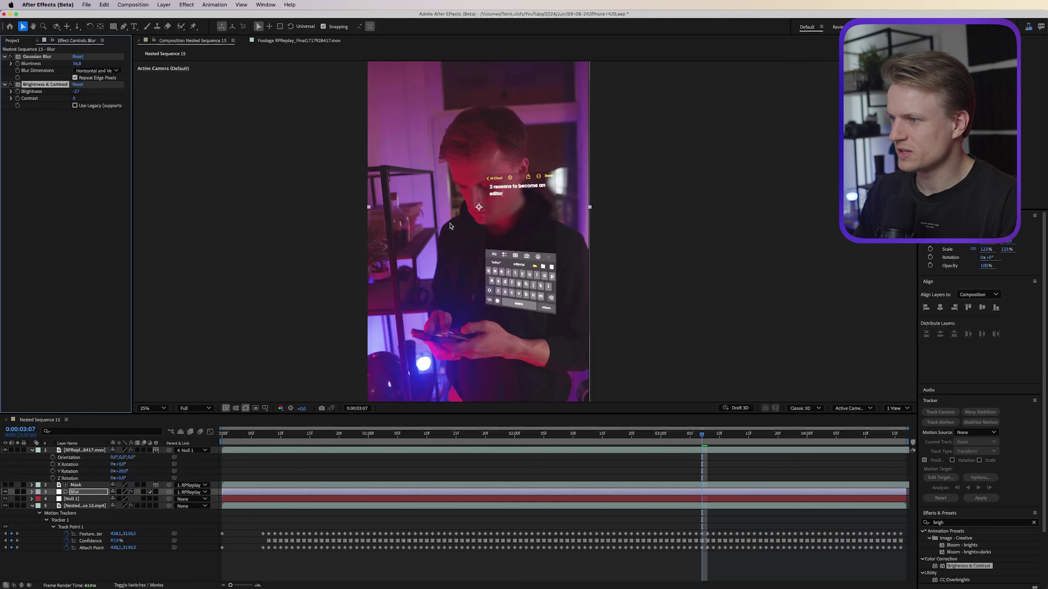
key("space")
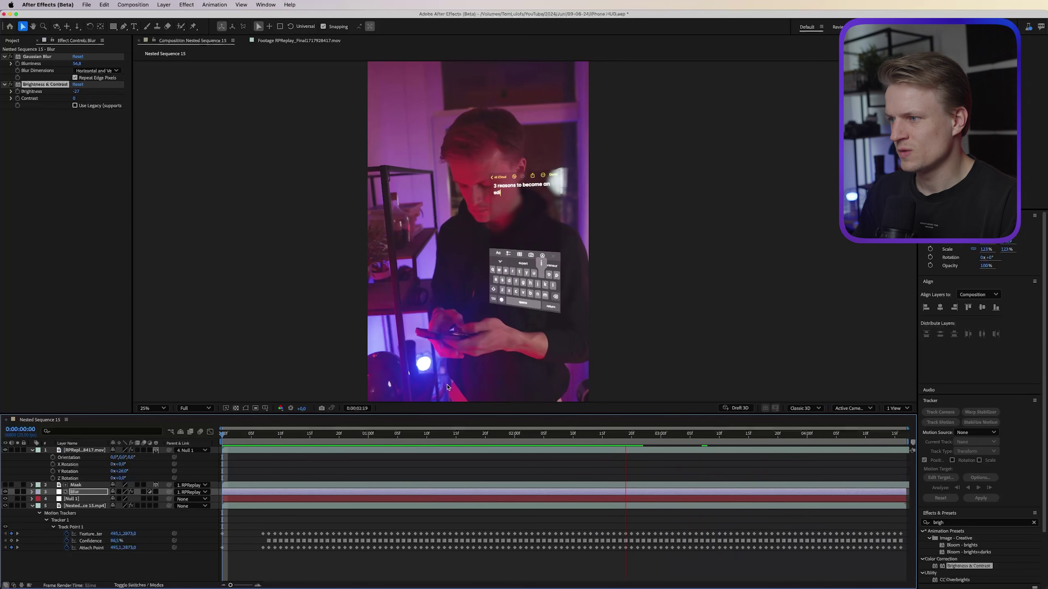